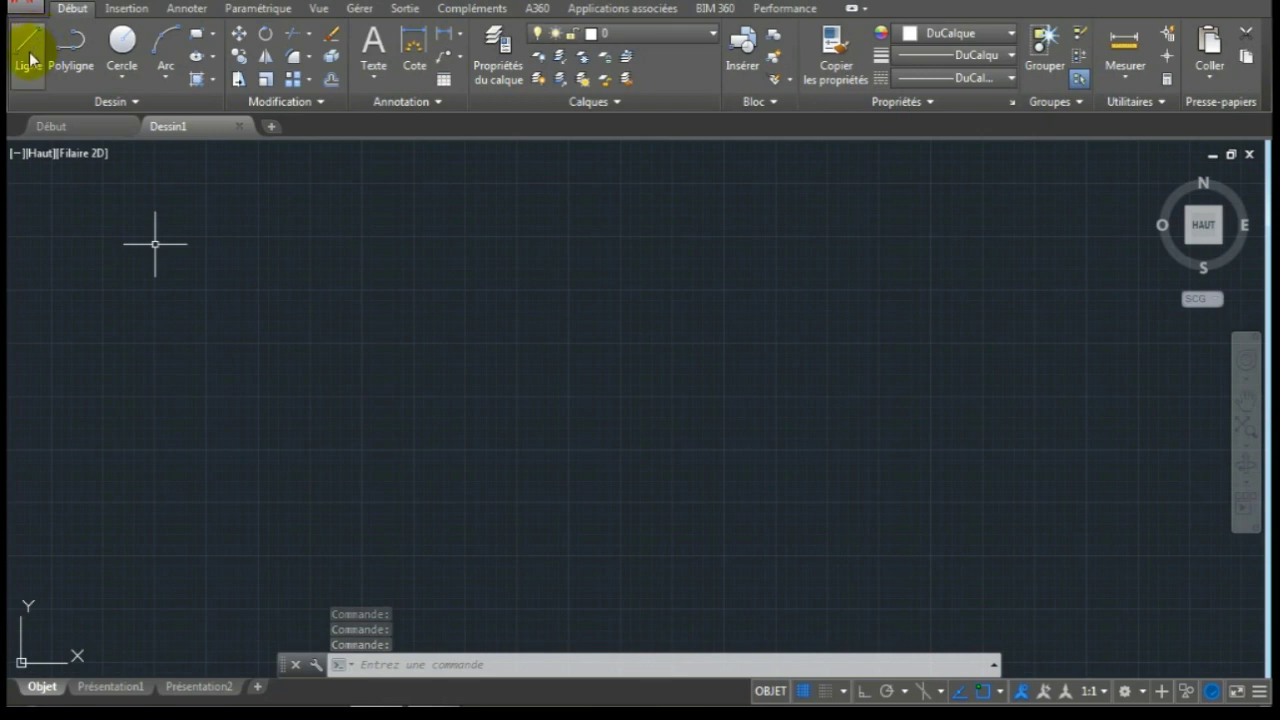
- Draw an upright rectangle about 500 units high from four connected lines, about half as wide as it is high
click(30, 62)
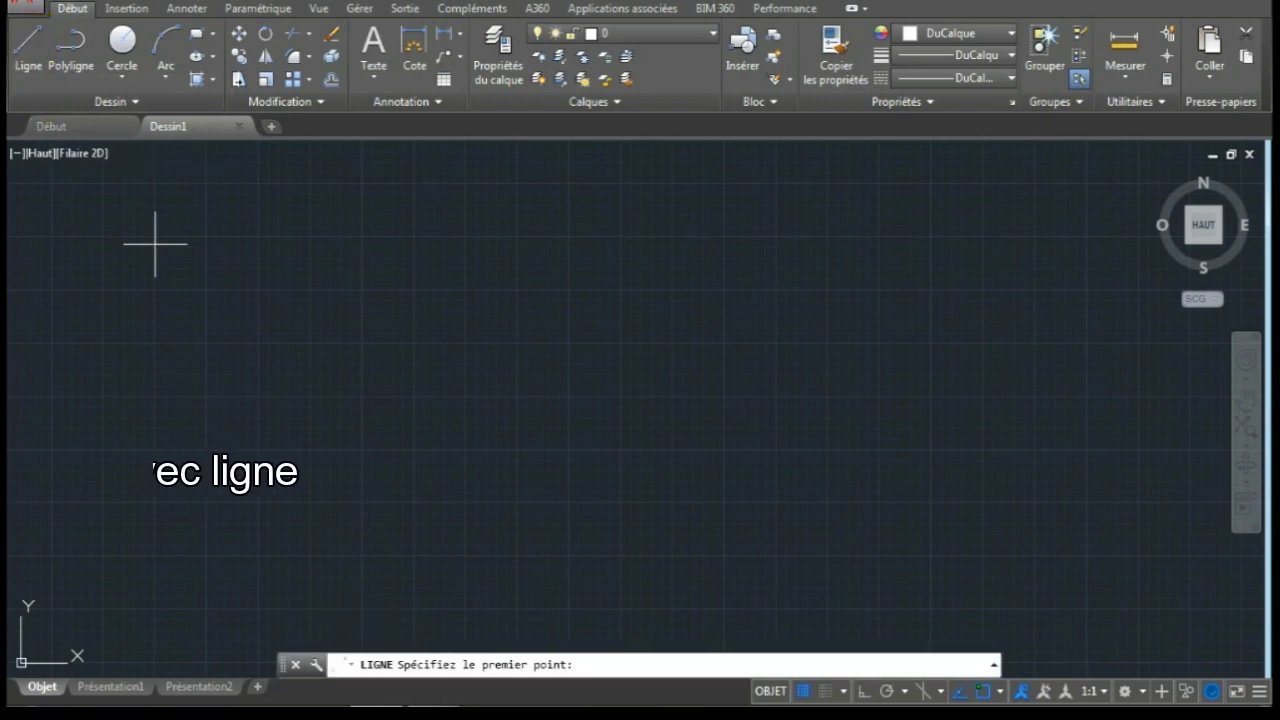
click(363, 287)
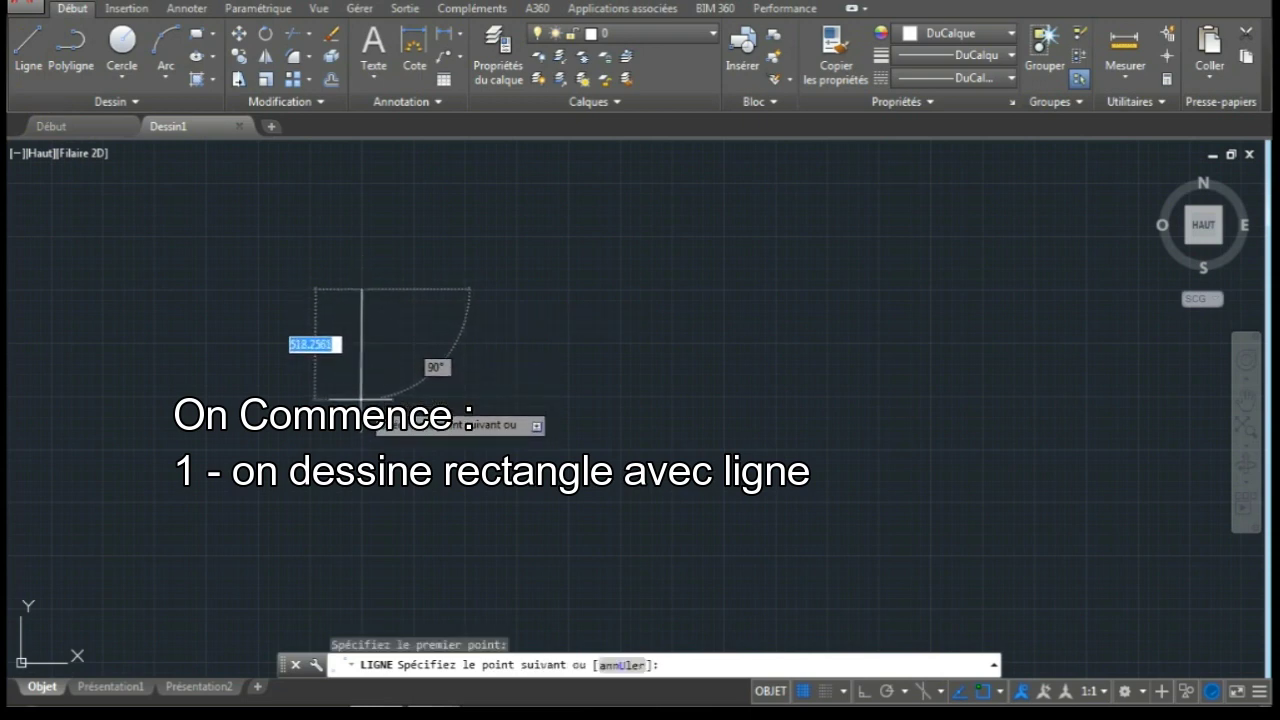
click(361, 399)
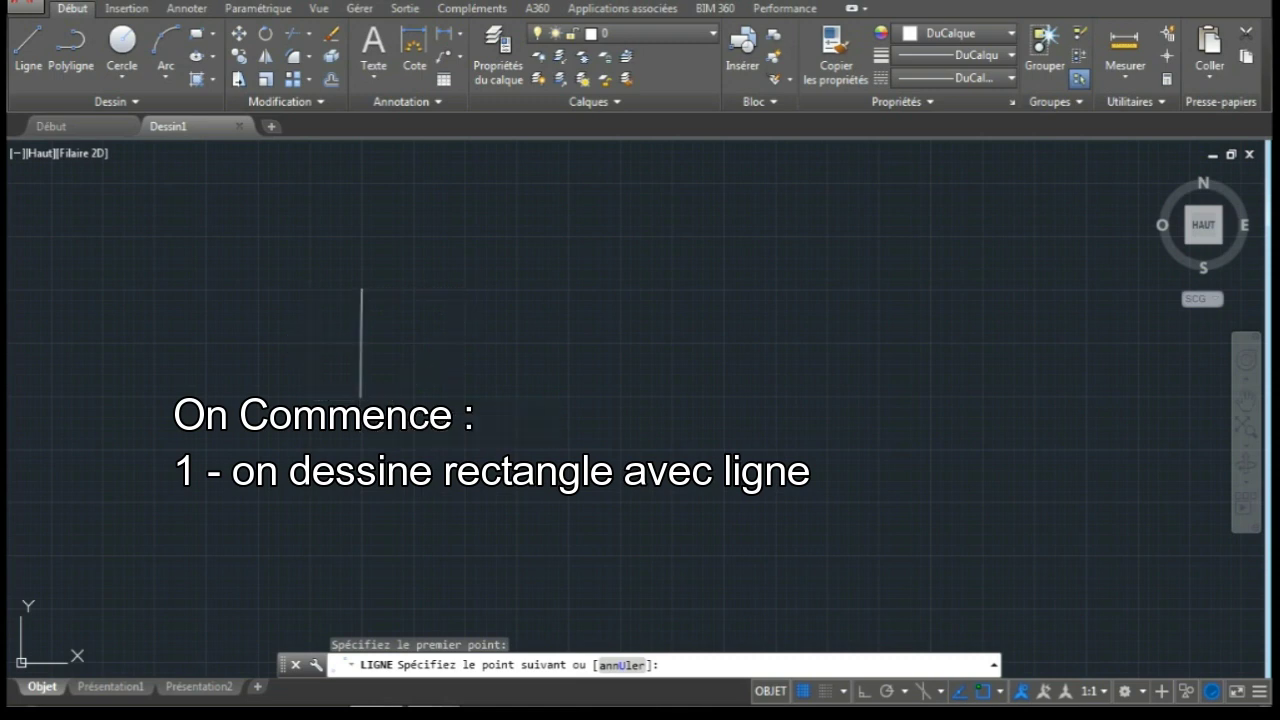
click(416, 399)
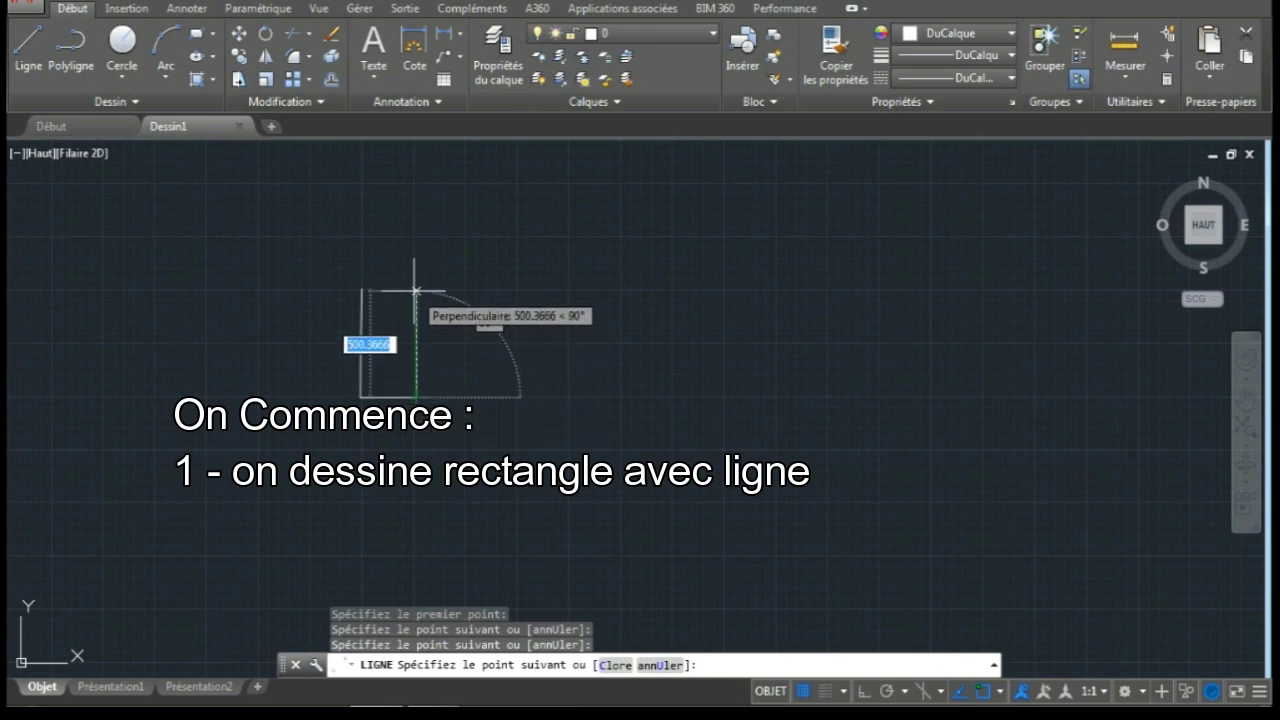
click(416, 291)
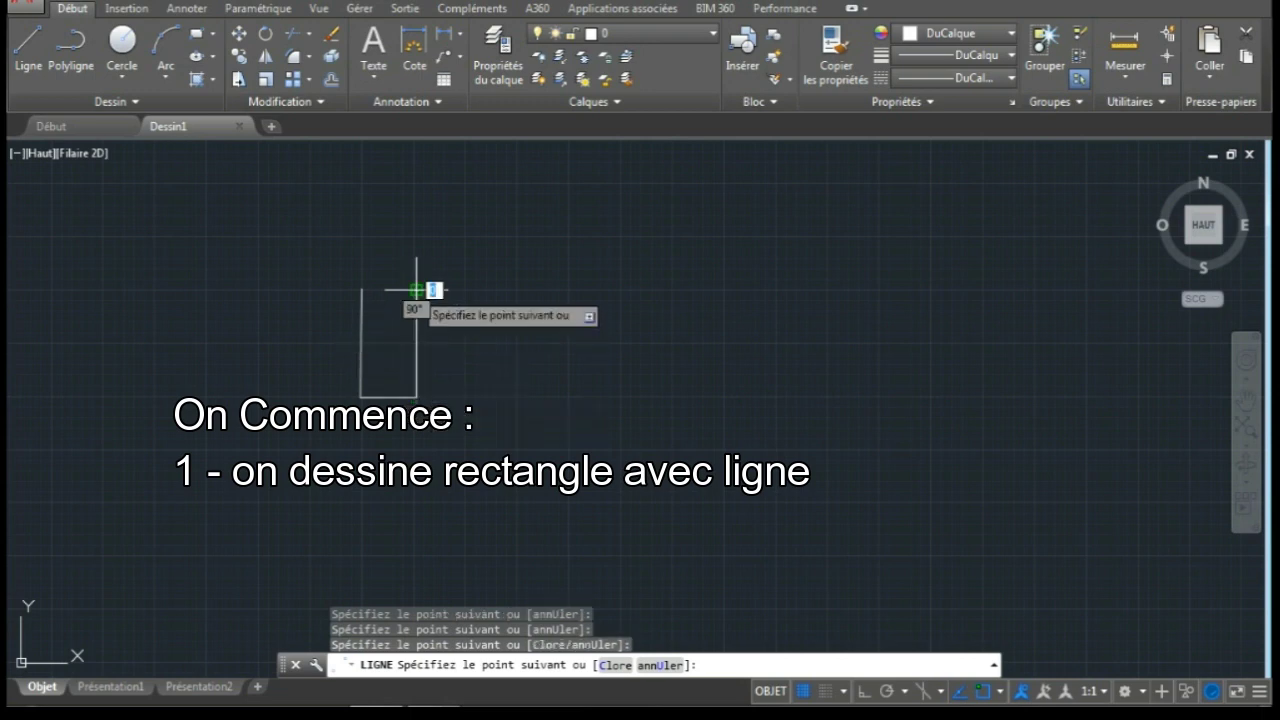
click(361, 291)
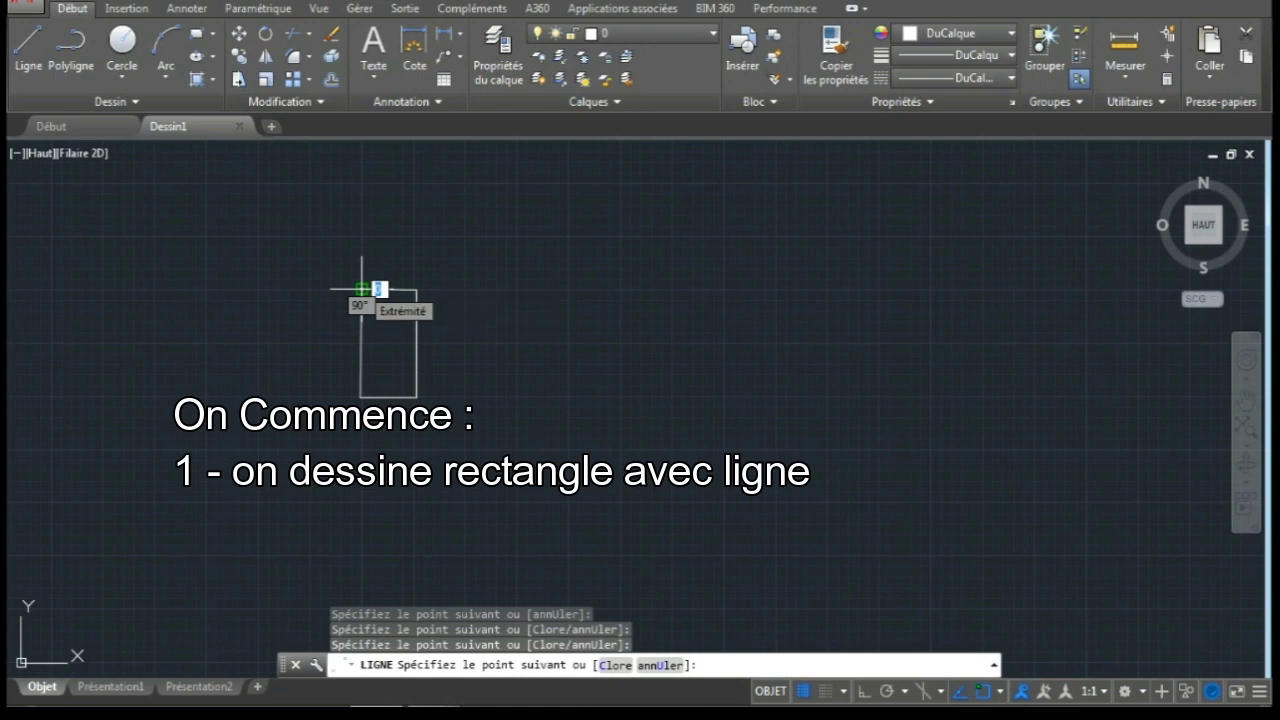
key(Escape)
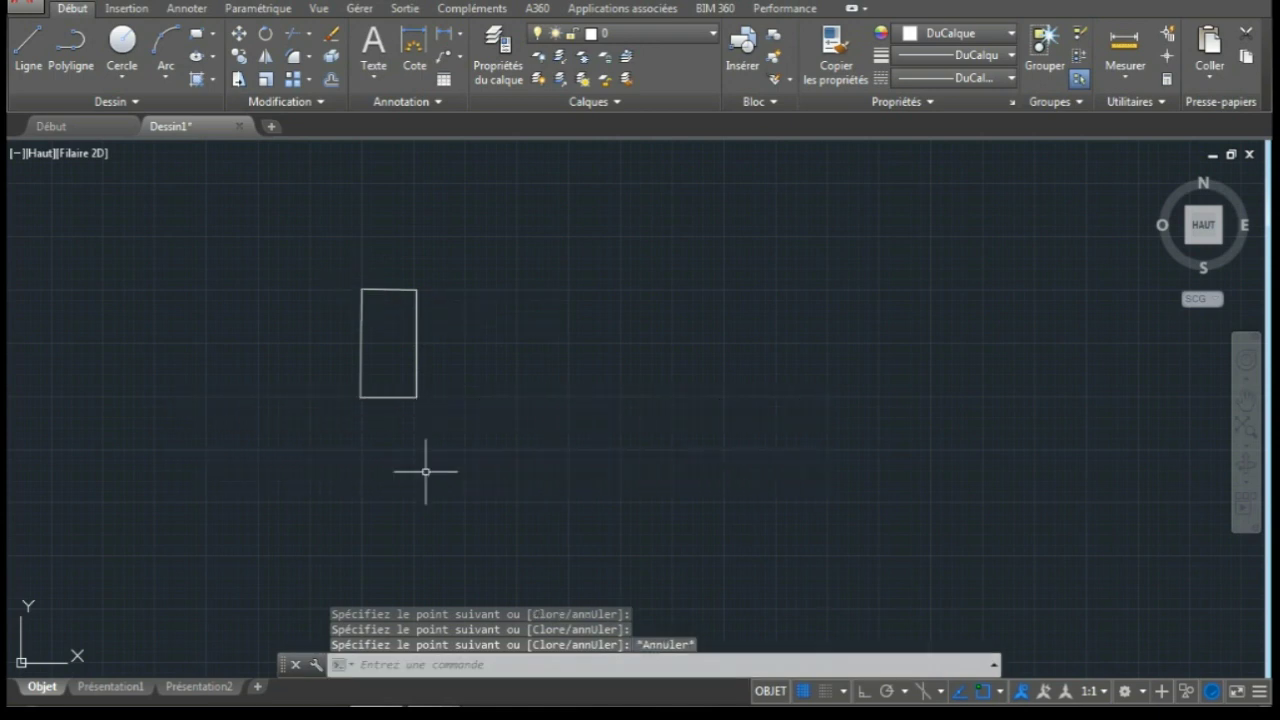
- Draw a centre-radius circle to the right of the rectangle, centred at its mid-height and nearly twice the rectangle's height in diameter
click(123, 45)
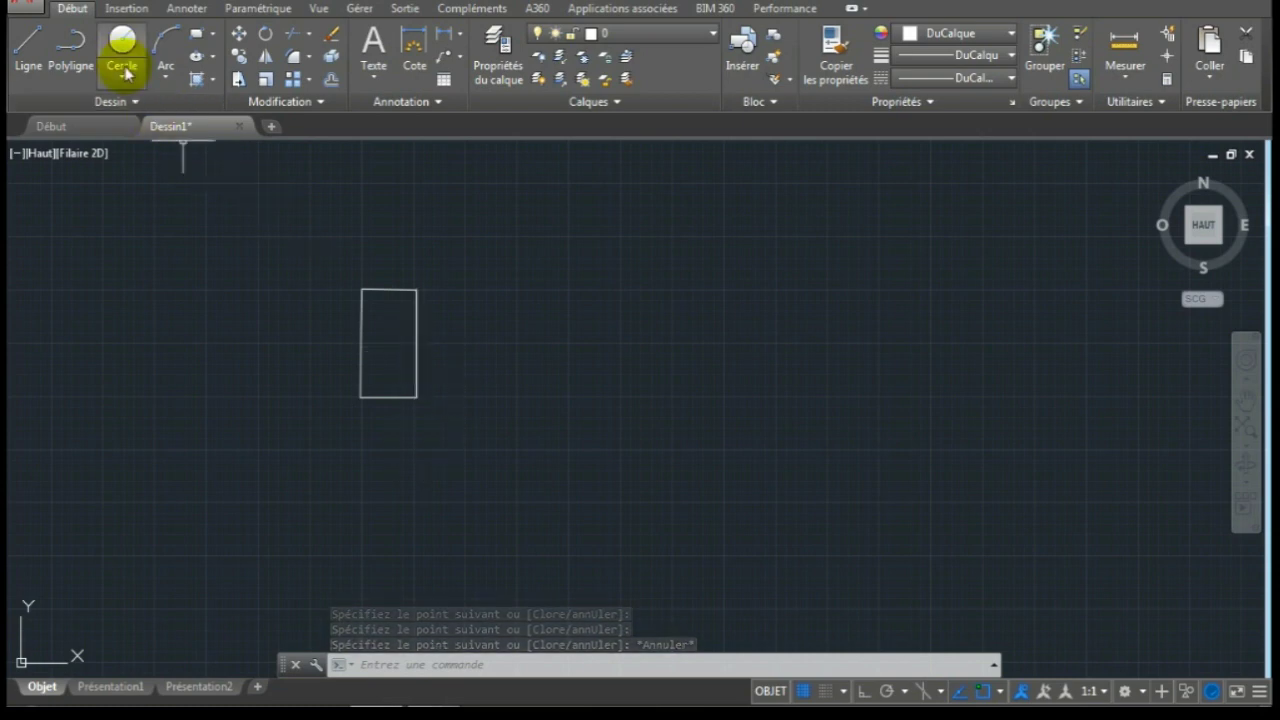
click(125, 52)
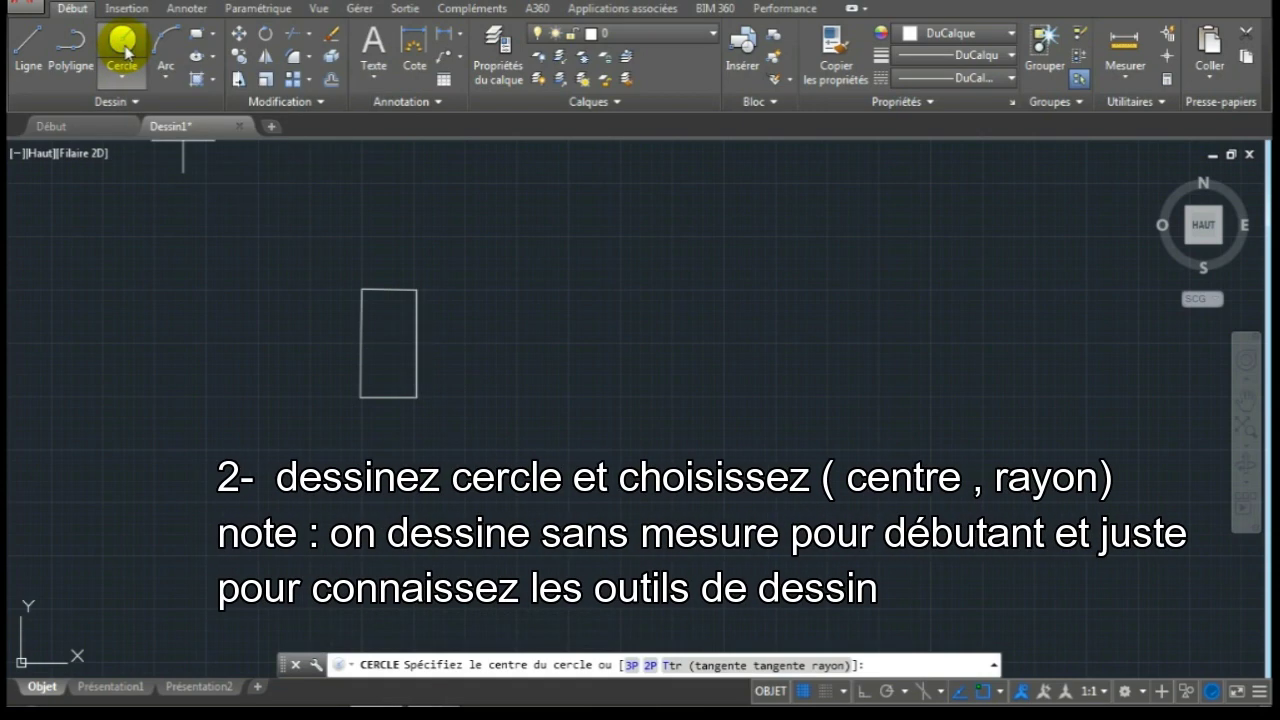
click(120, 80)
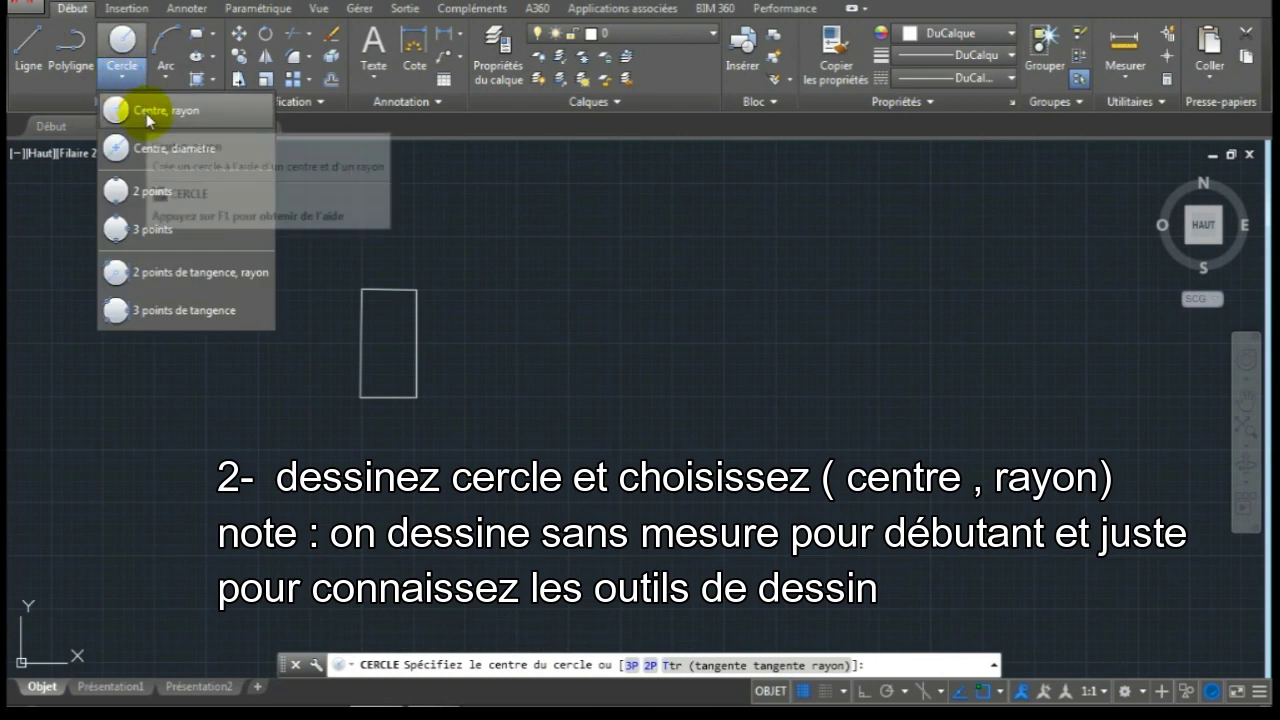
click(150, 112)
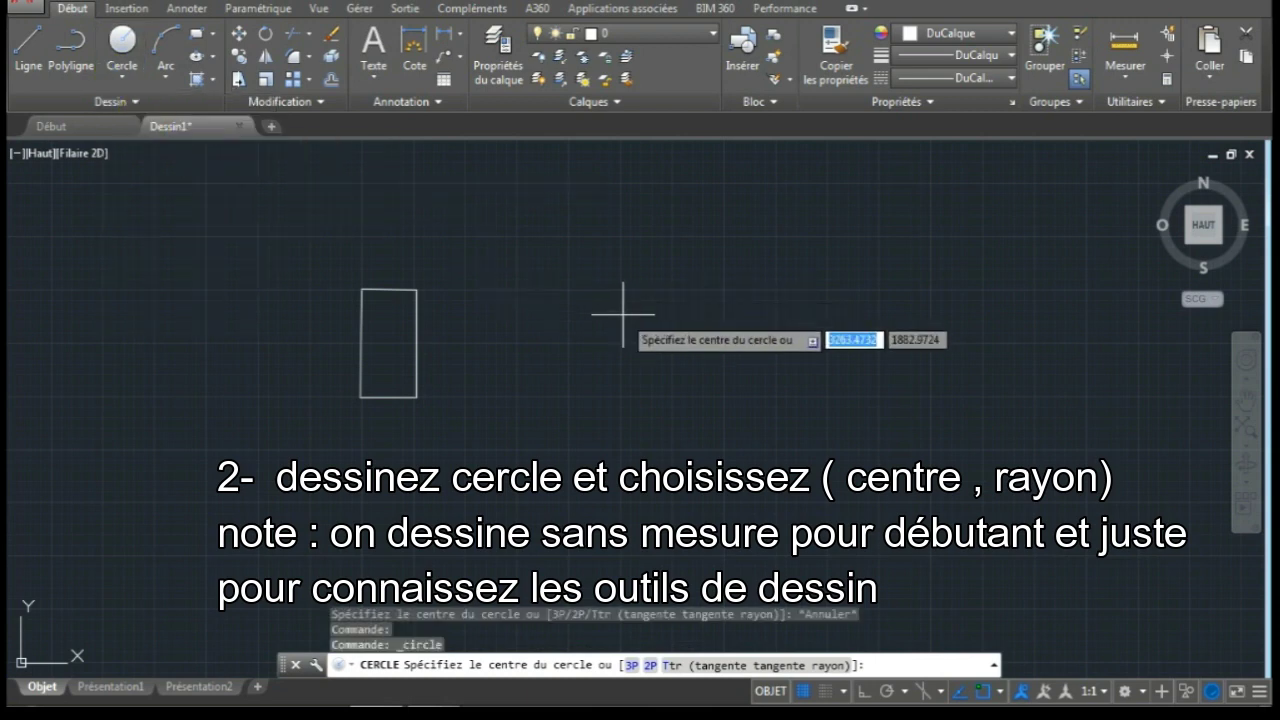
click(672, 343)
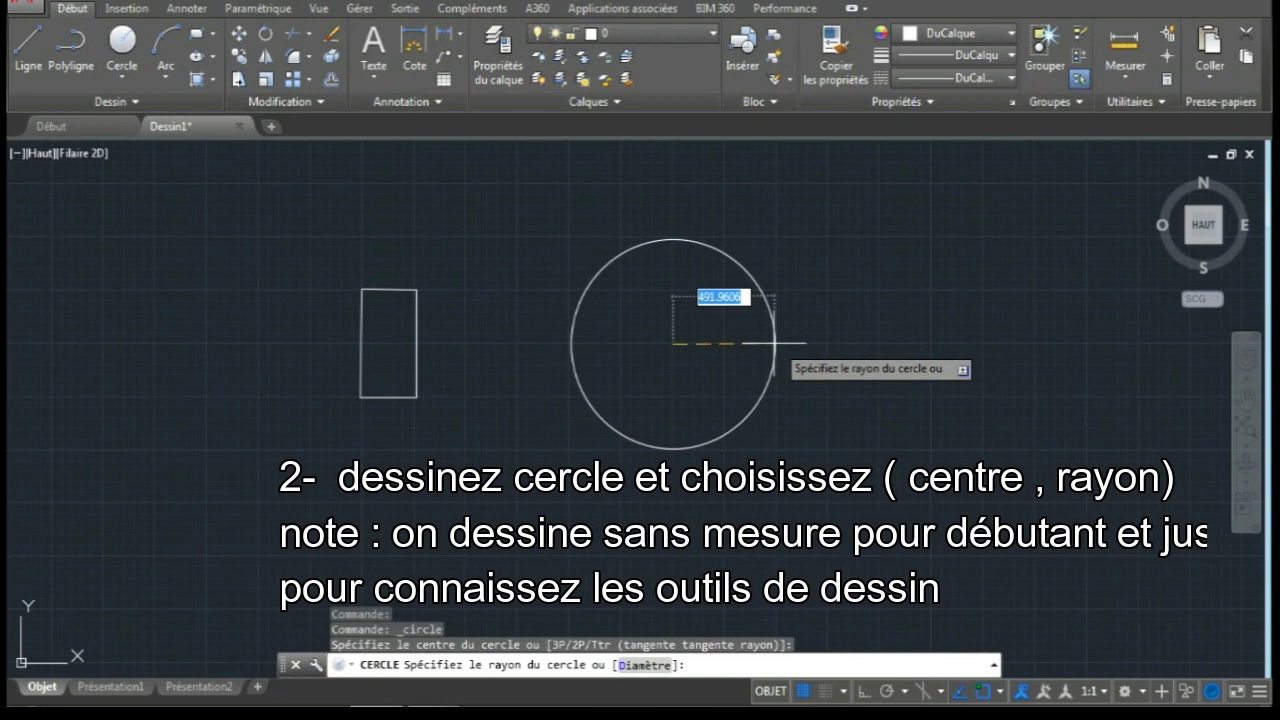
click(770, 343)
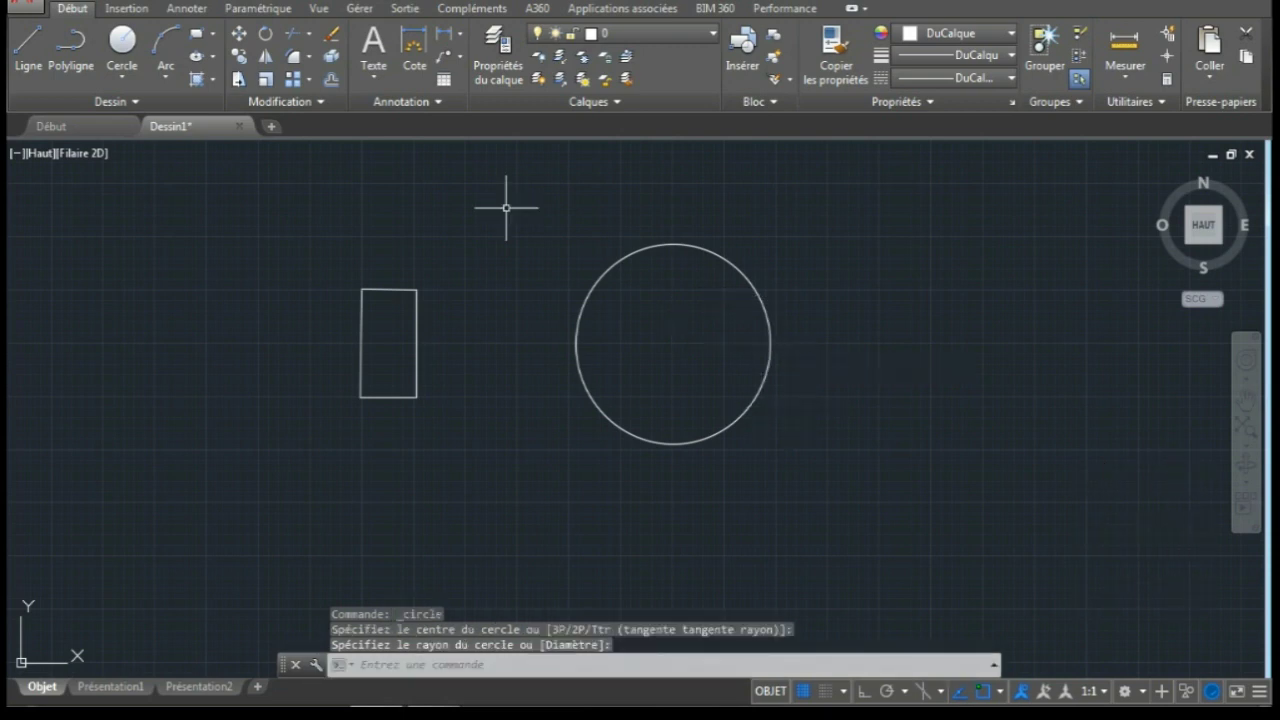
- Draw a start-end-direction arc from the rectangle's top right corner to the circle's top quadrant, with its start tangent pointing up
click(161, 80)
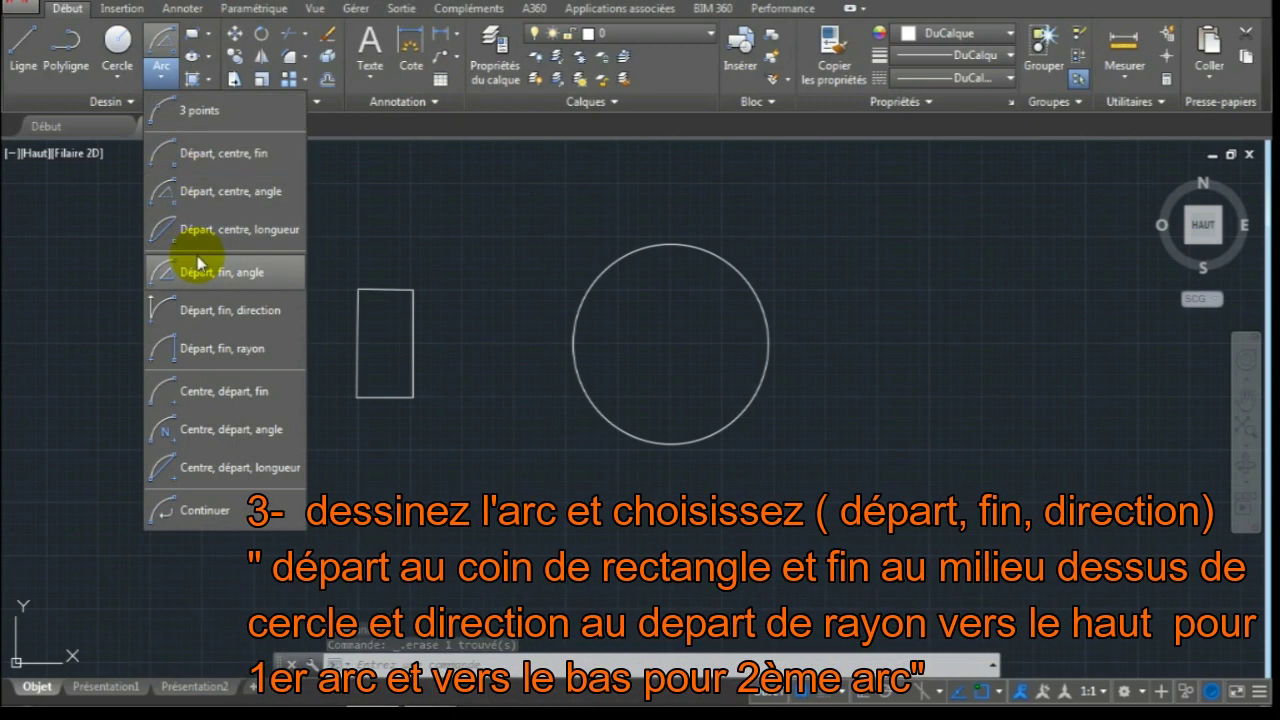
click(195, 310)
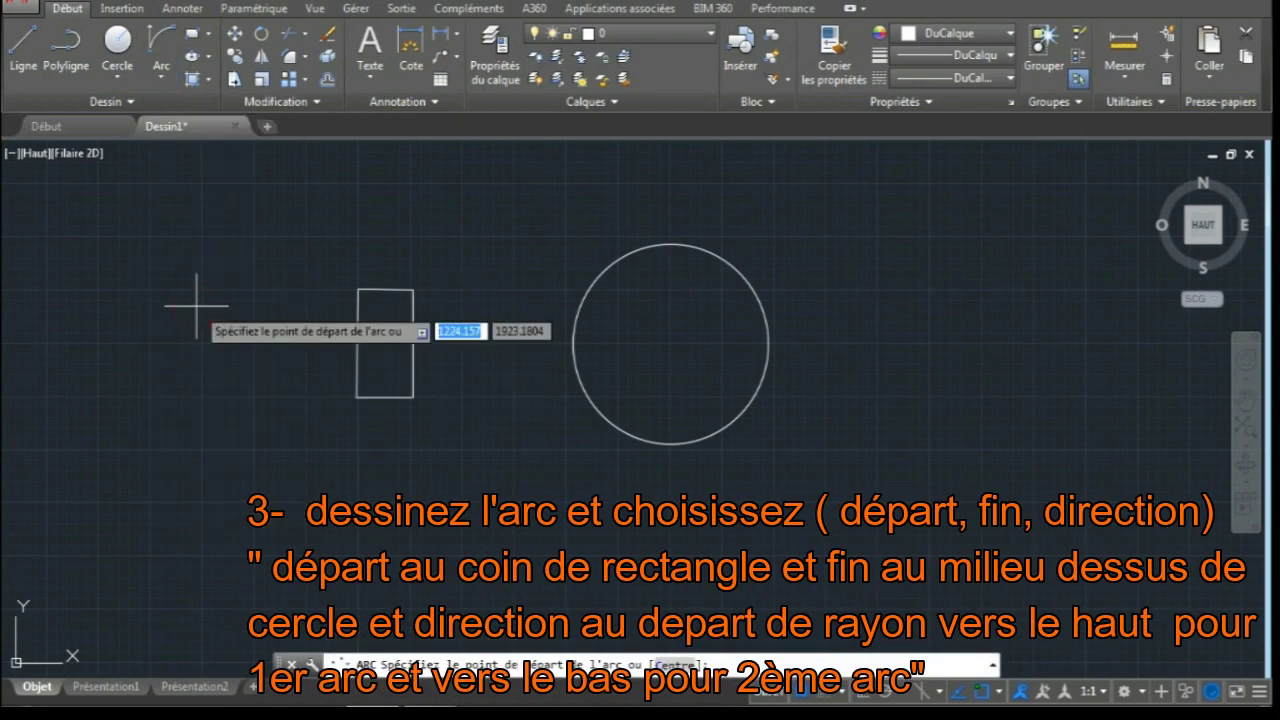
click(413, 290)
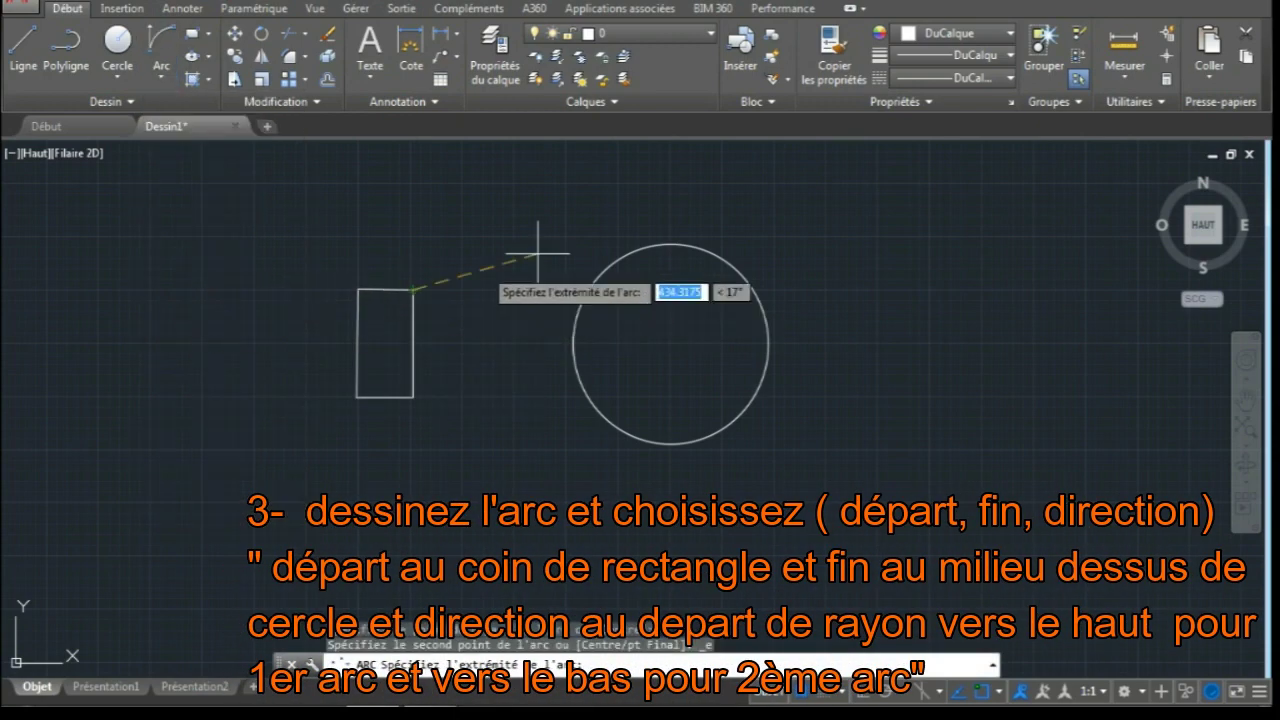
click(670, 244)
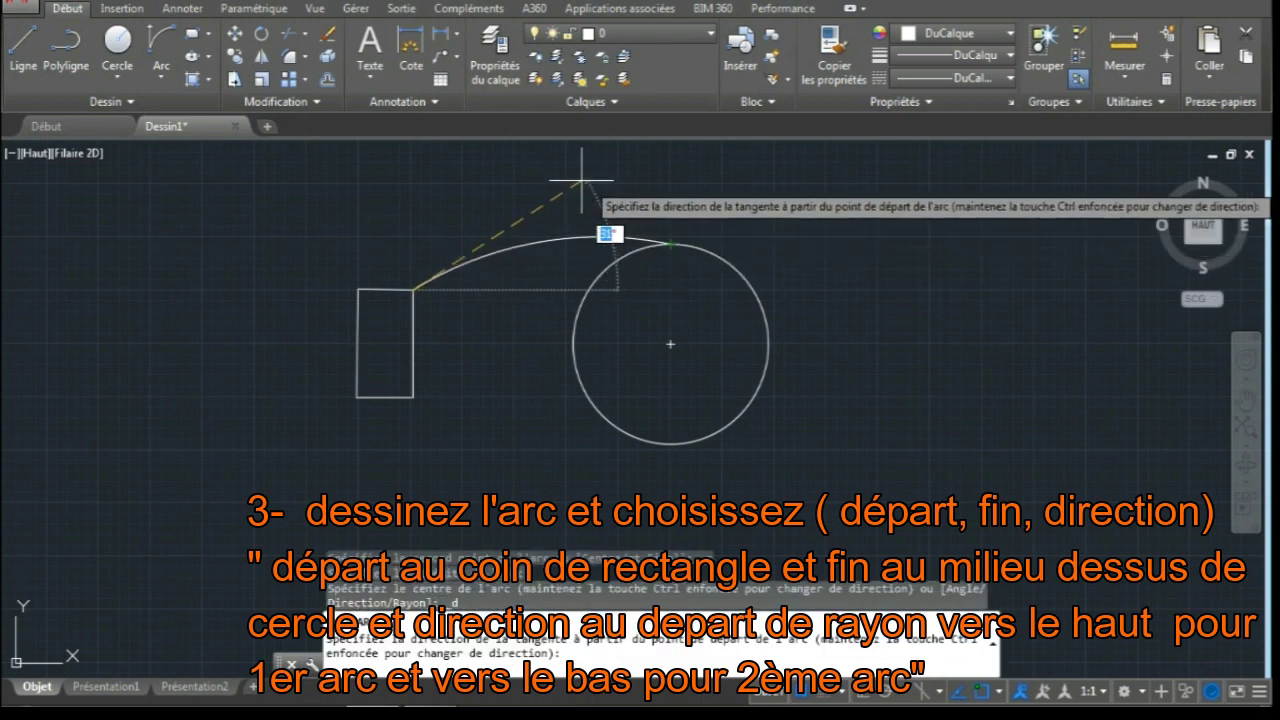
click(511, 184)
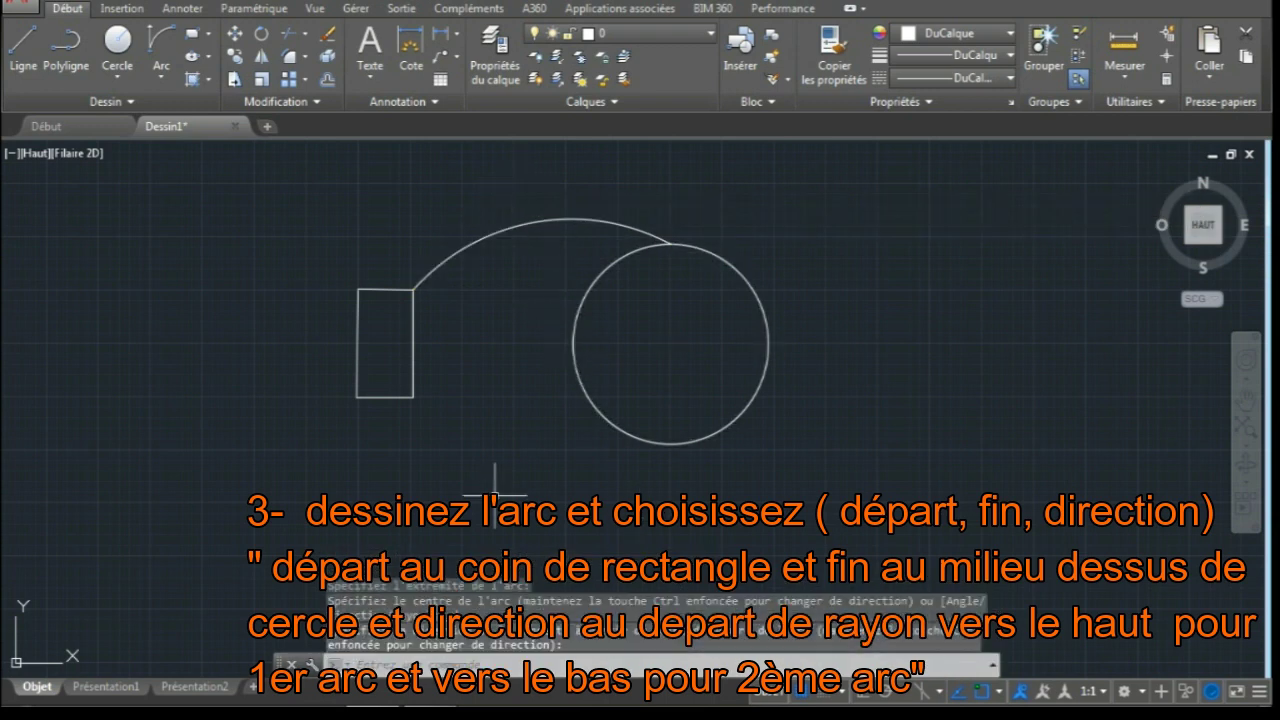
- Draw a start-end-direction arc from the rectangle's bottom right corner to the circle's bottom quadrant, with its start tangent about 43° downward
click(163, 78)
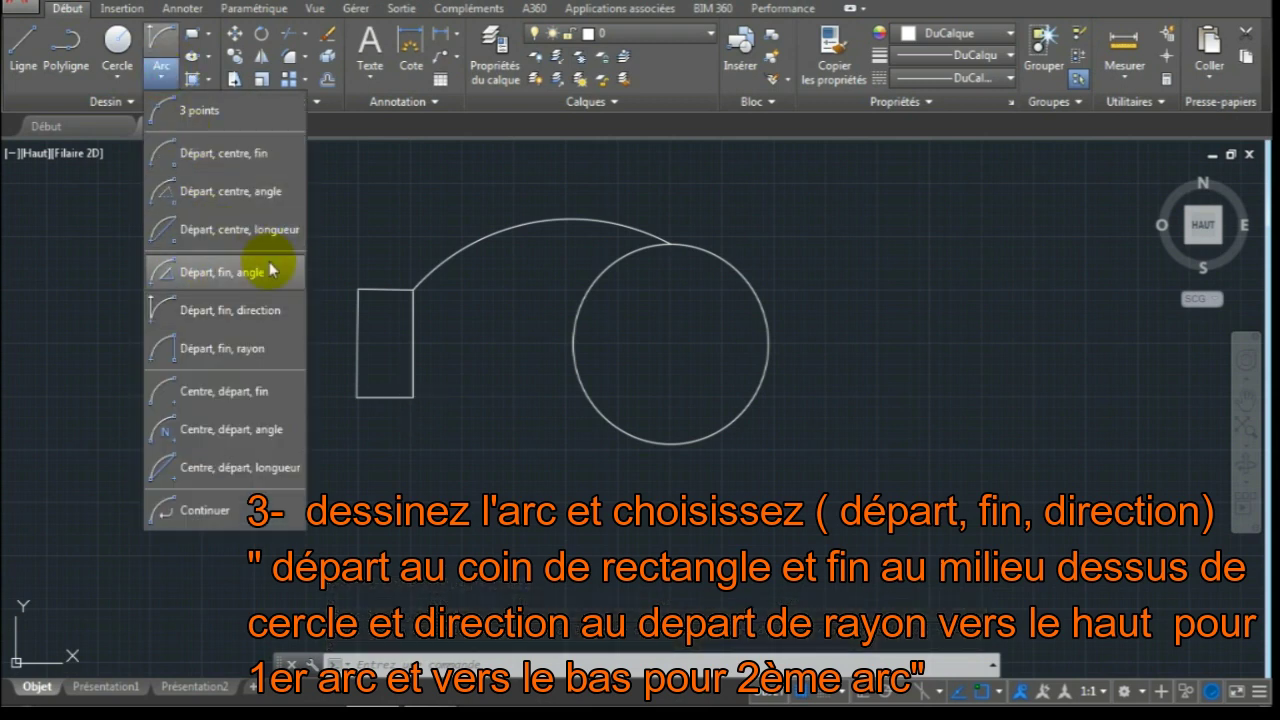
click(240, 311)
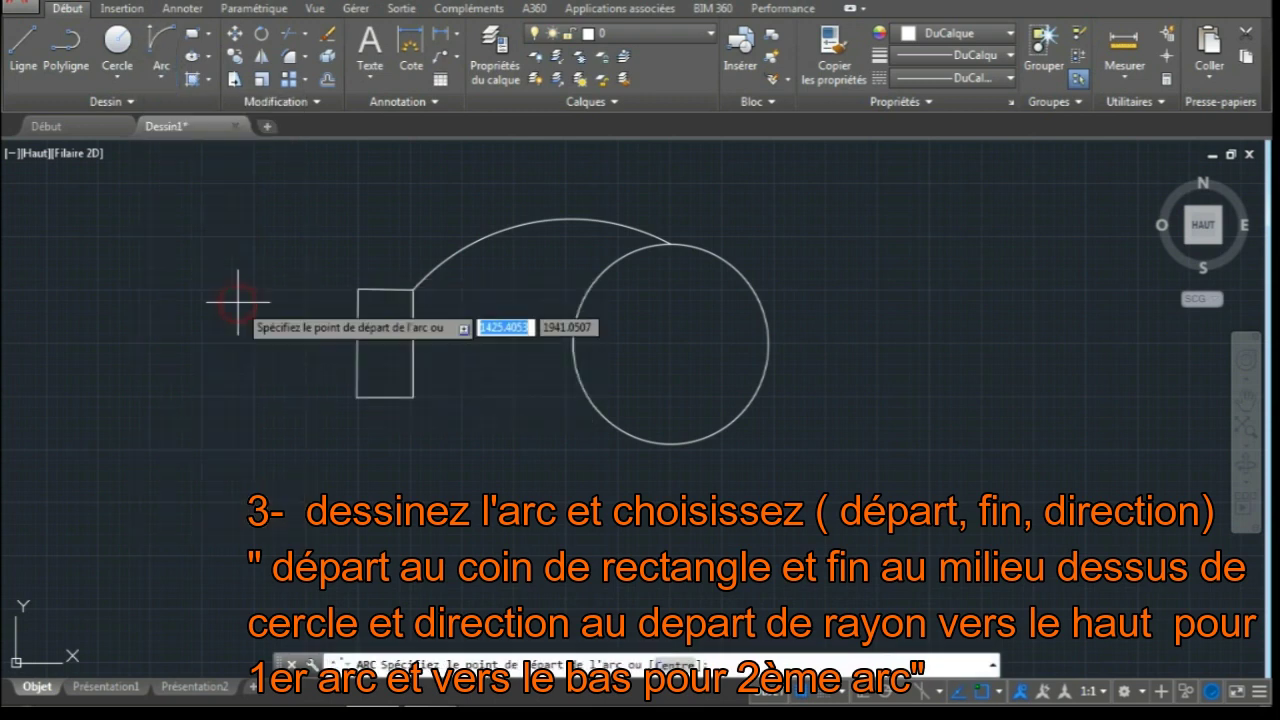
click(413, 397)
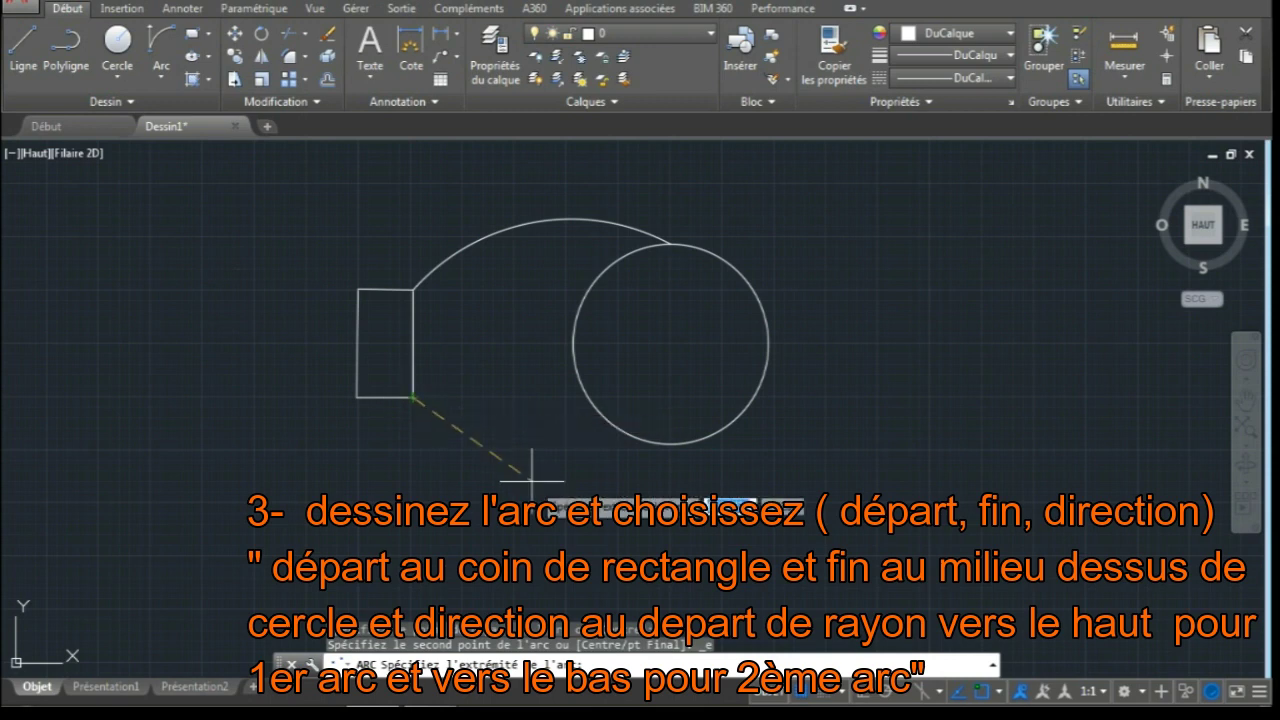
click(670, 443)
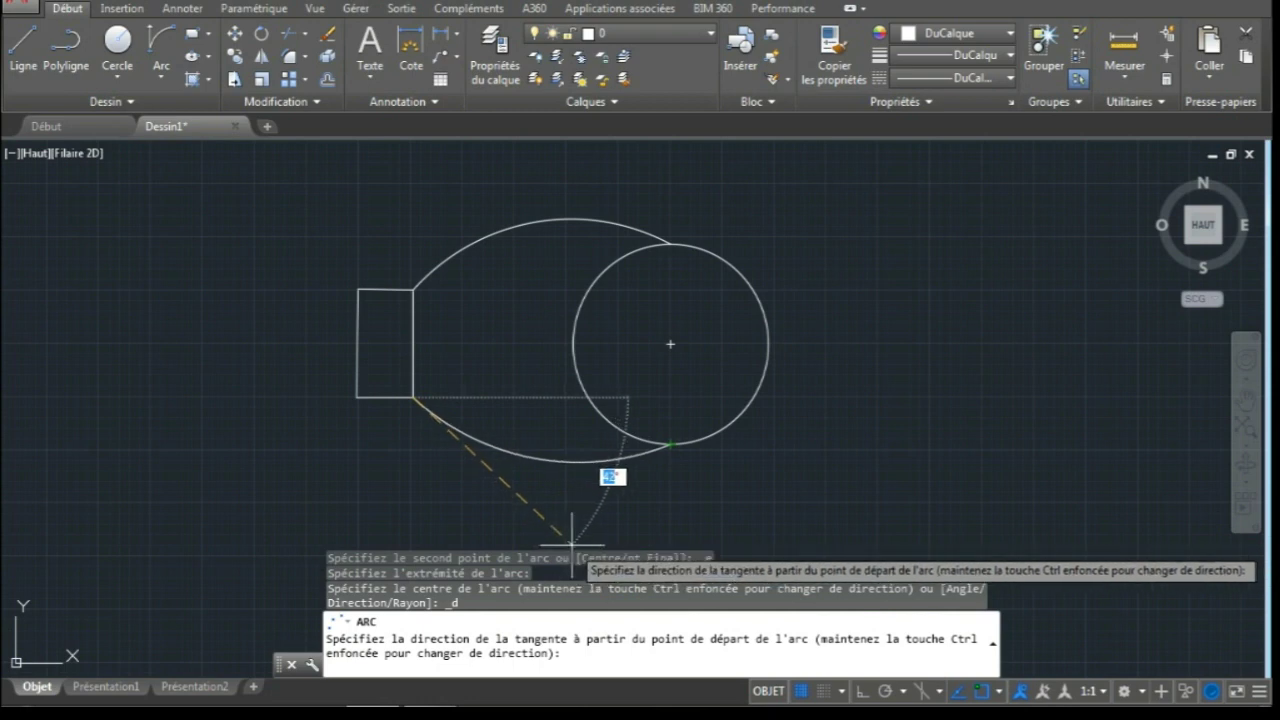
click(572, 545)
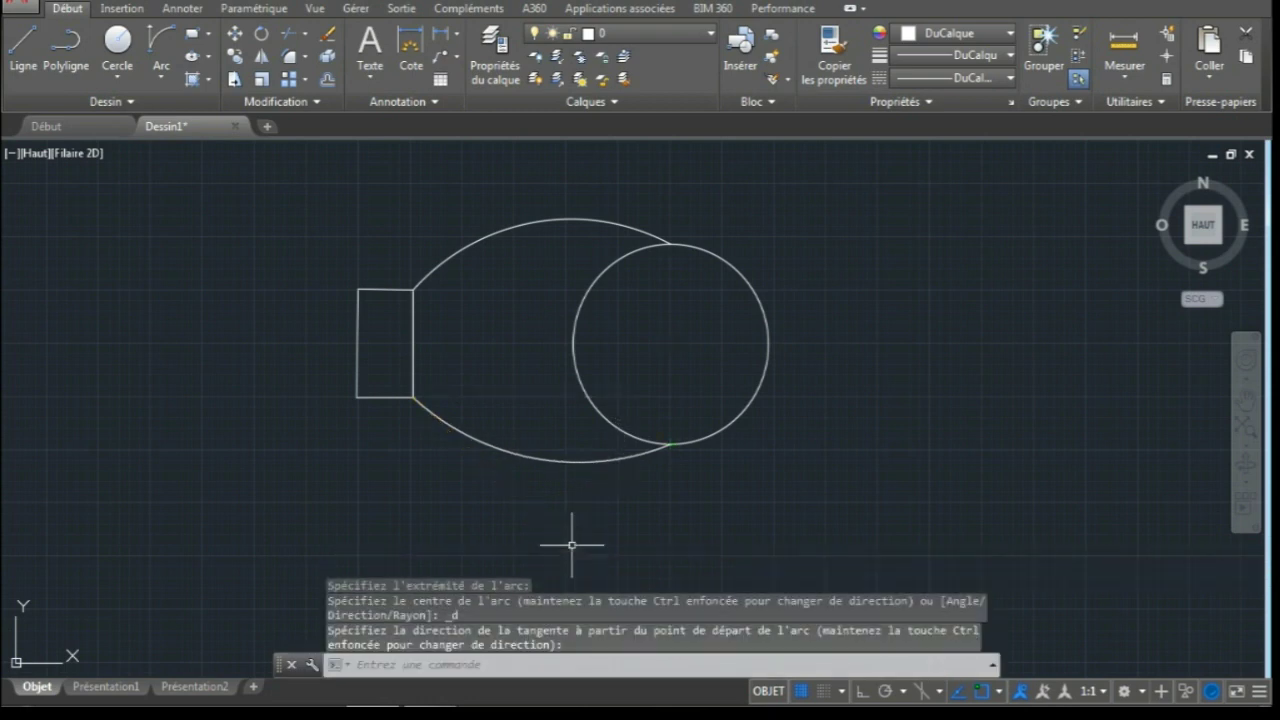
- Flatten the upper arc by stretching its midpoint to a radius of about 1644 units, keeping both ends attached
click(549, 219)
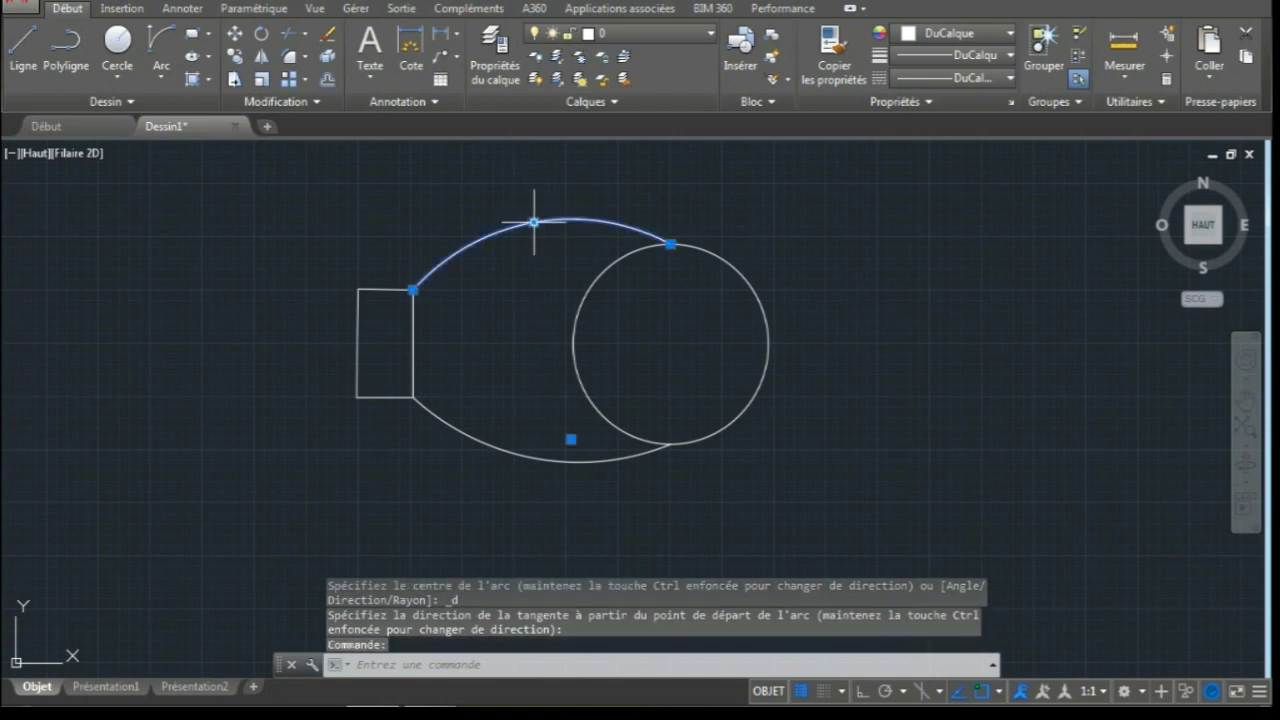
click(534, 222)
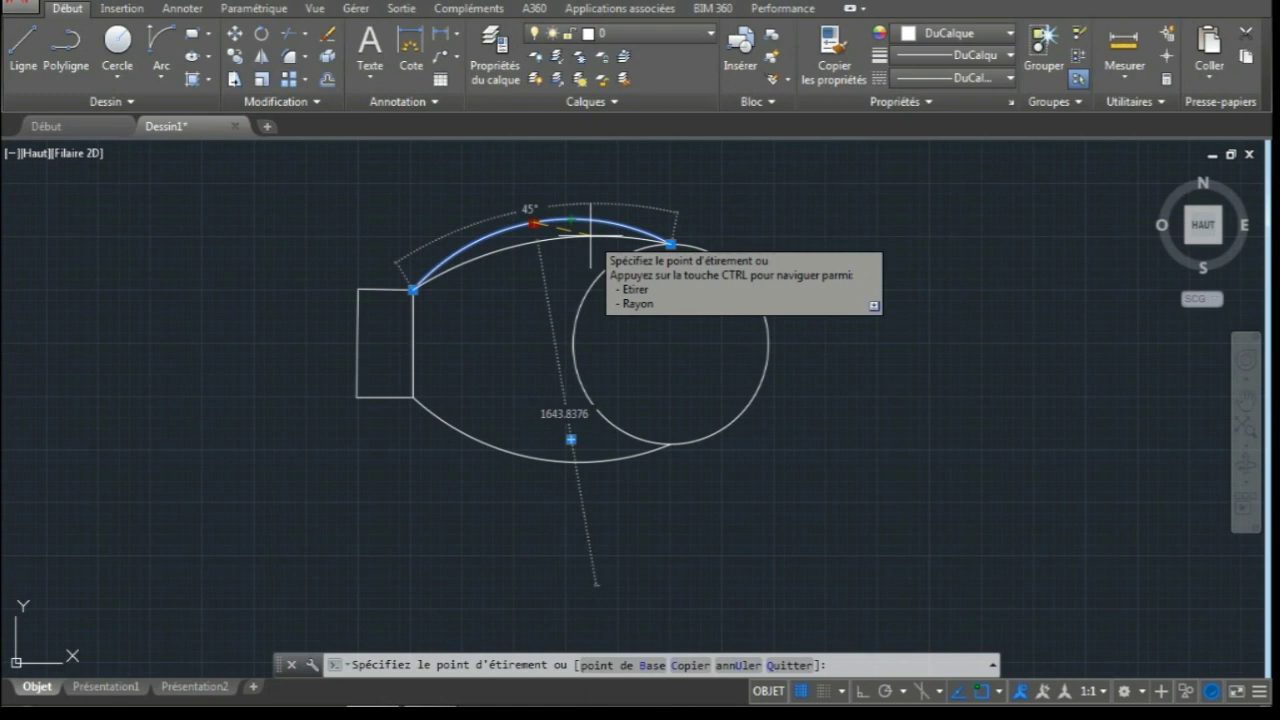
click(590, 235)
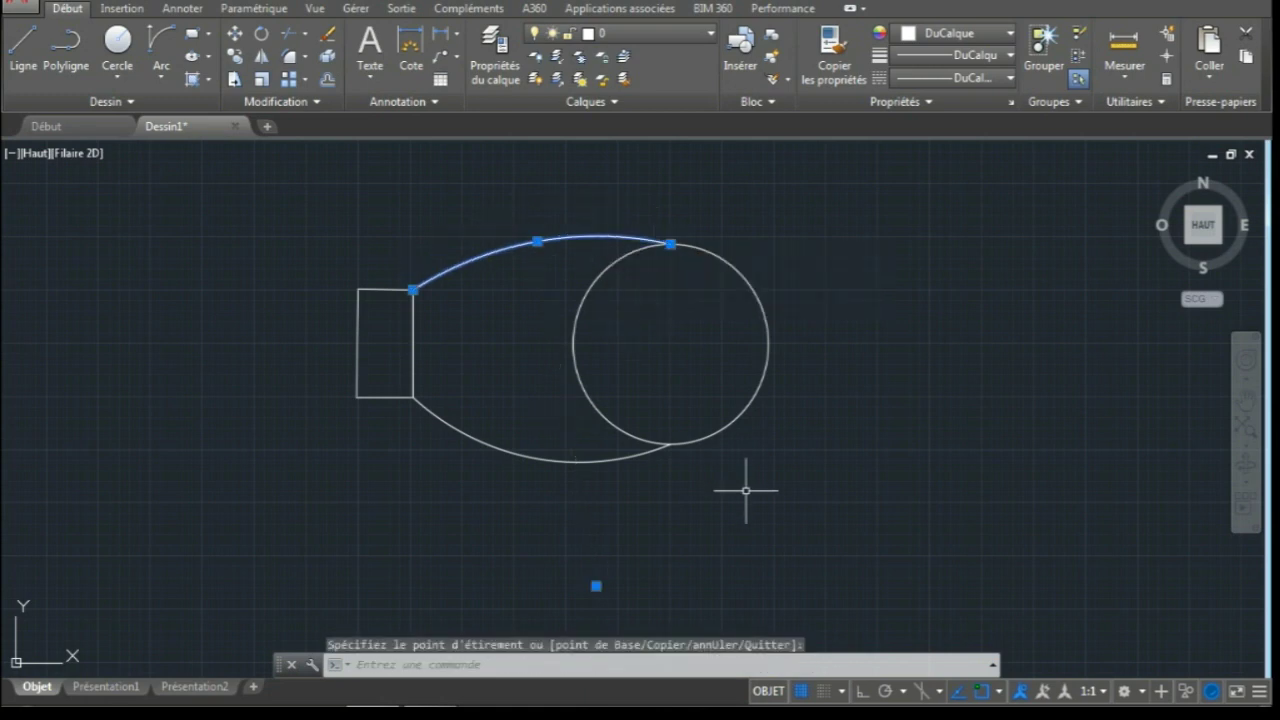
key(Escape)
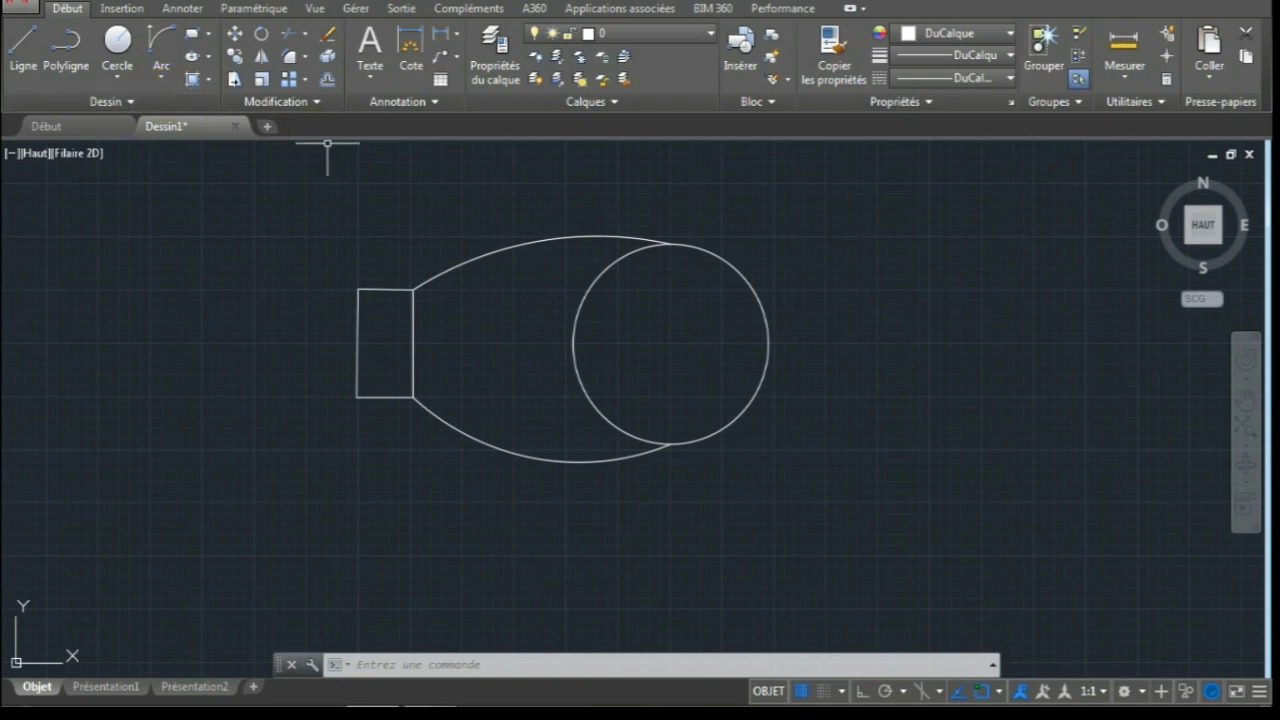
click(1011, 79)
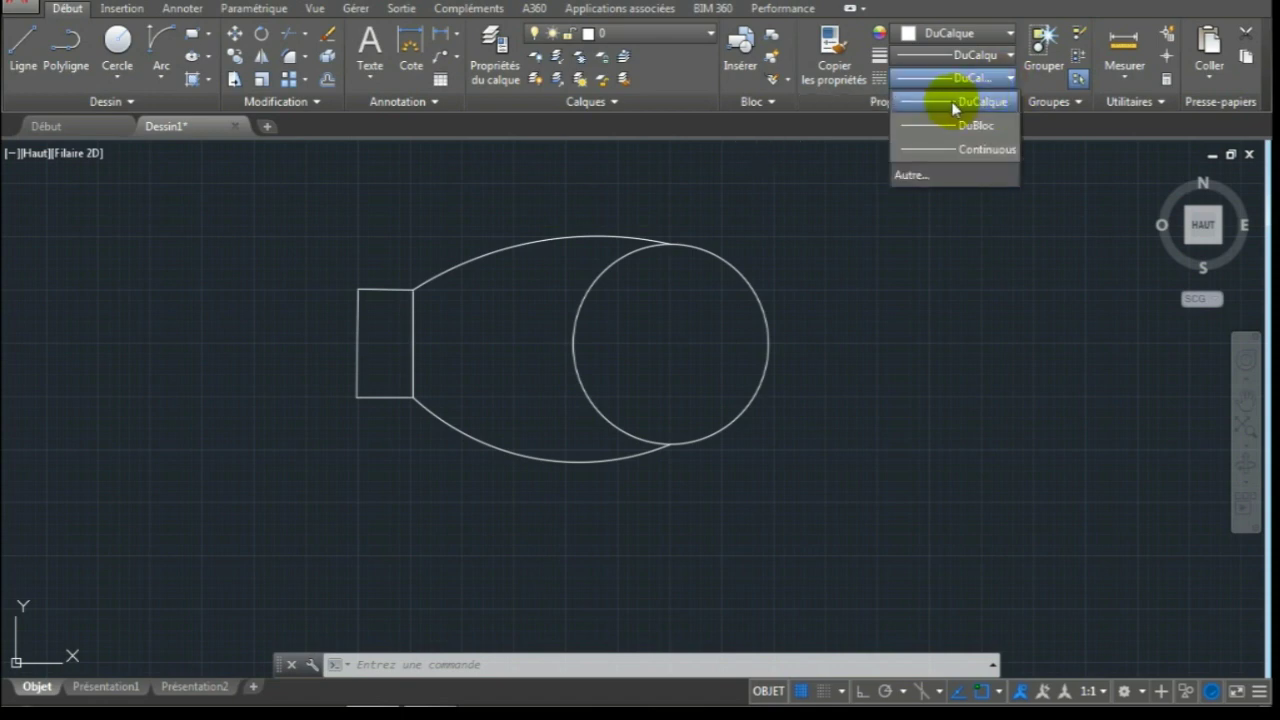
click(1048, 170)
click(1011, 79)
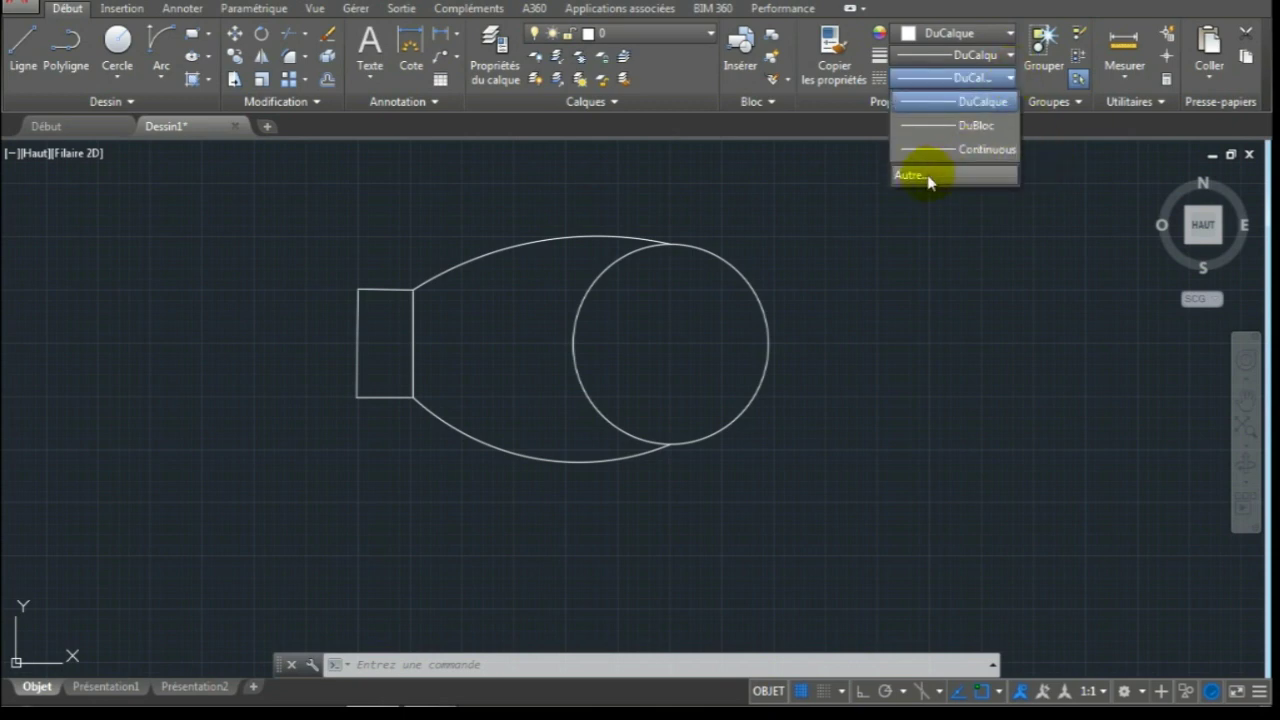
click(1060, 327)
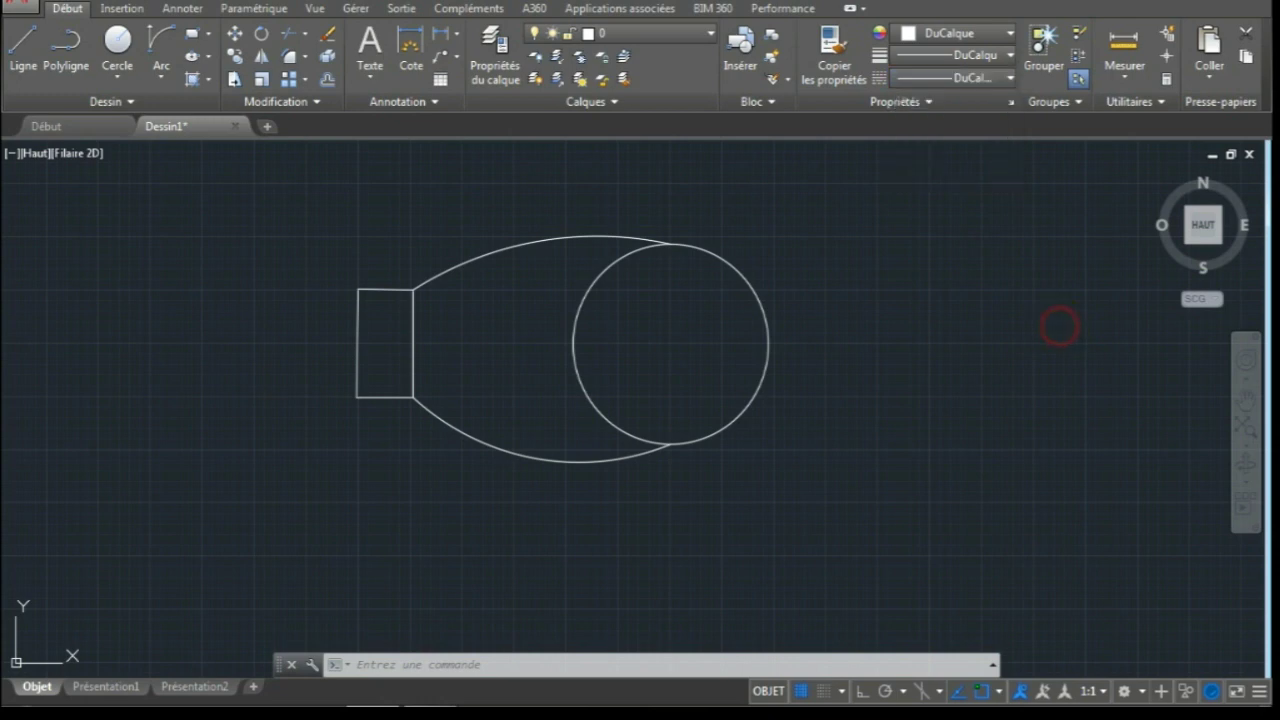
- Draw a horizontal axis line from the circle's right quadrant through its centre to a point beyond the rectangle's left side
click(37, 33)
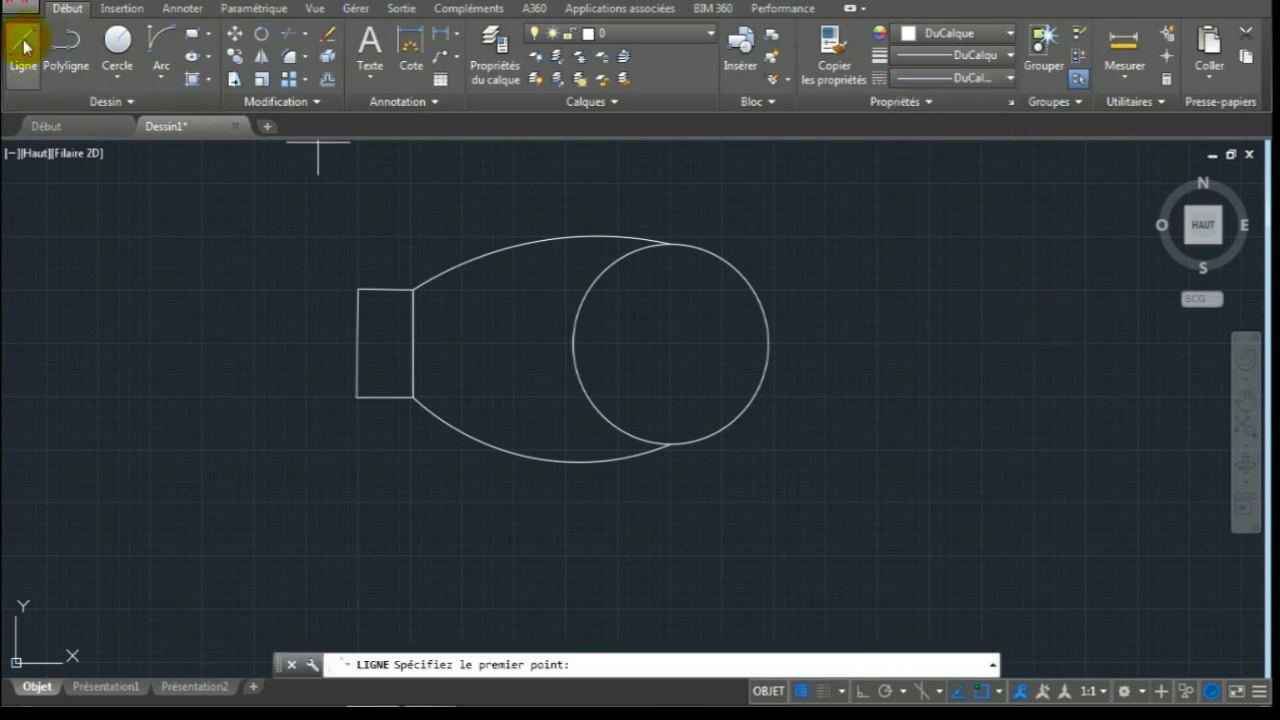
click(768, 344)
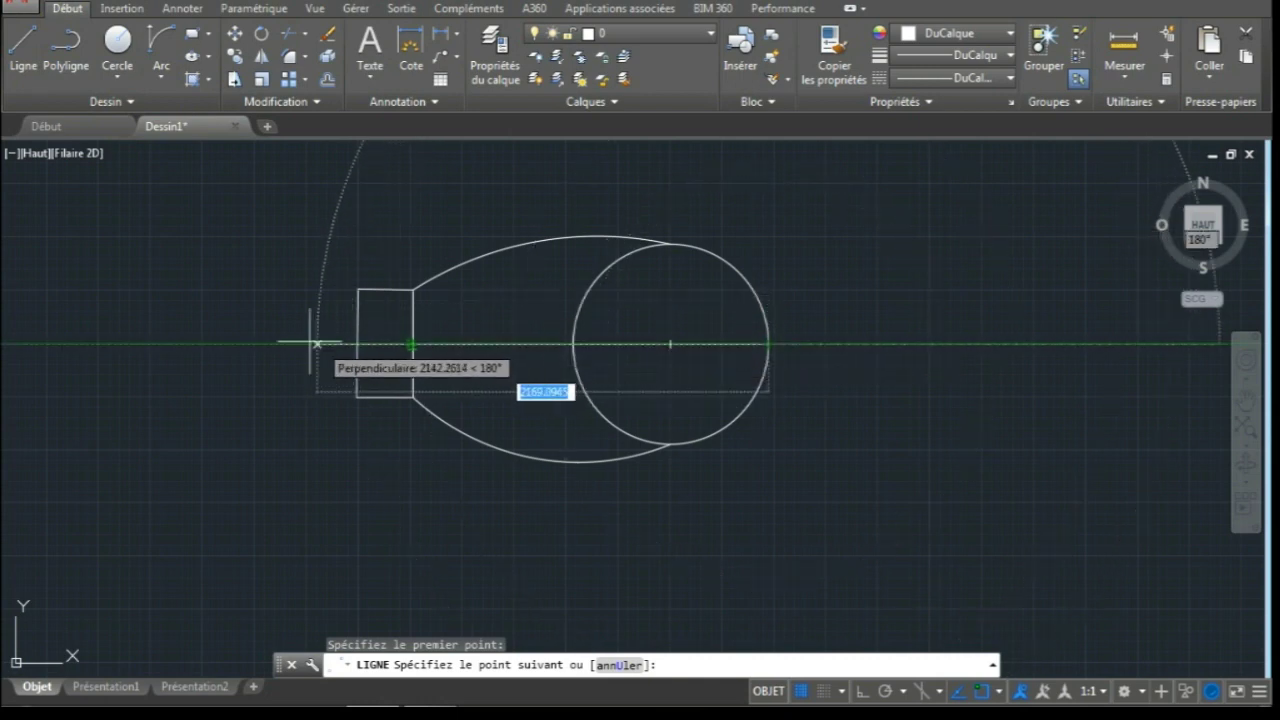
click(268, 344)
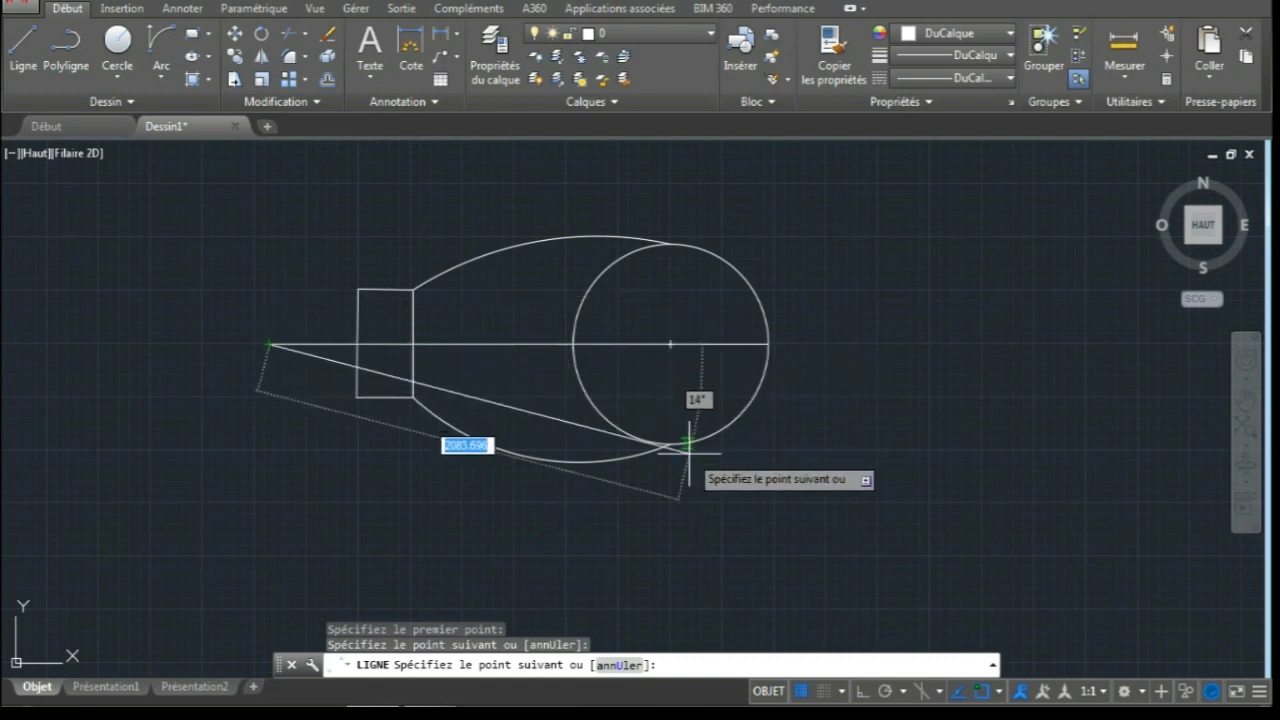
key(Escape)
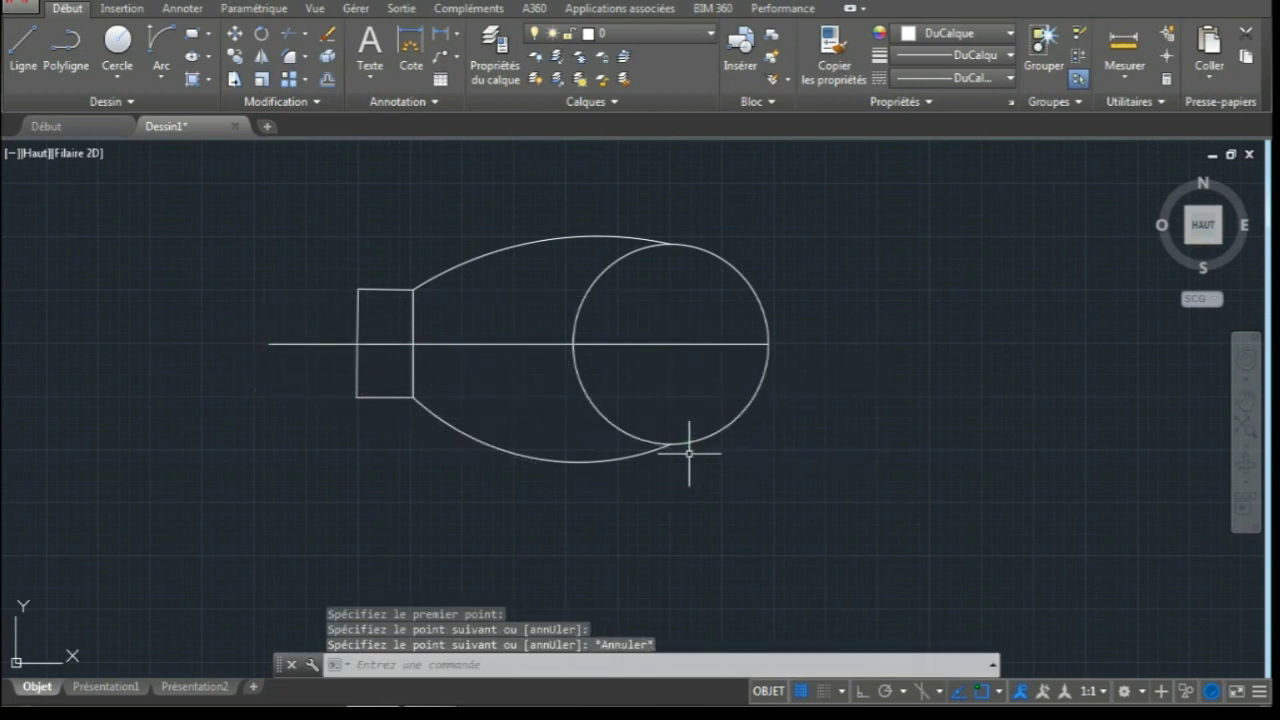
- Stretch the axis line's right end horizontally beyond the circle, to a total length of about 2880 units
click(754, 344)
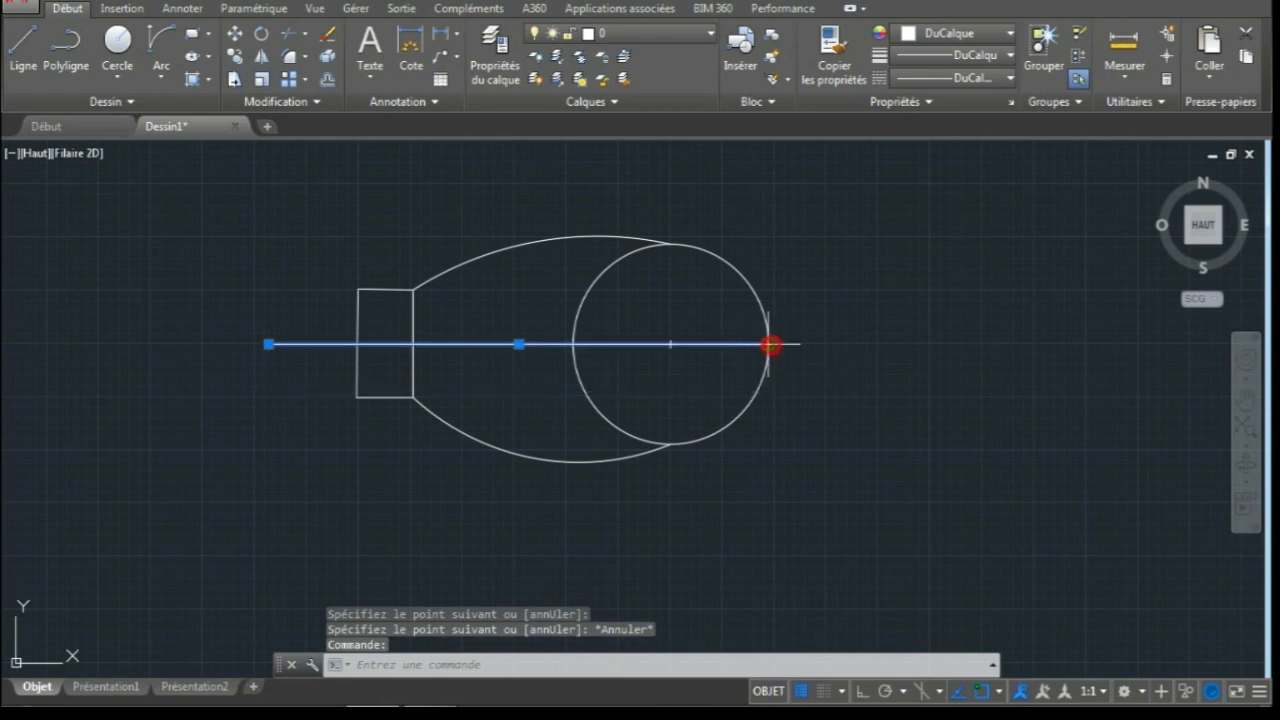
click(771, 344)
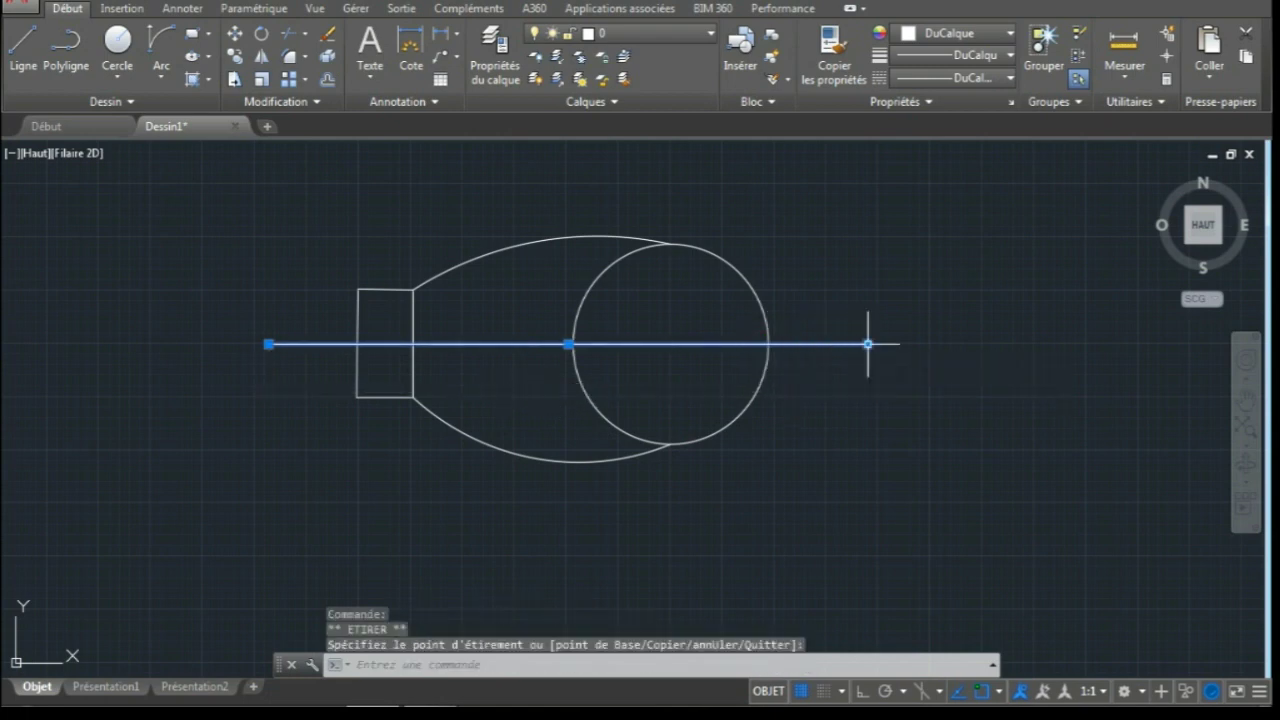
mouse_move(868, 346)
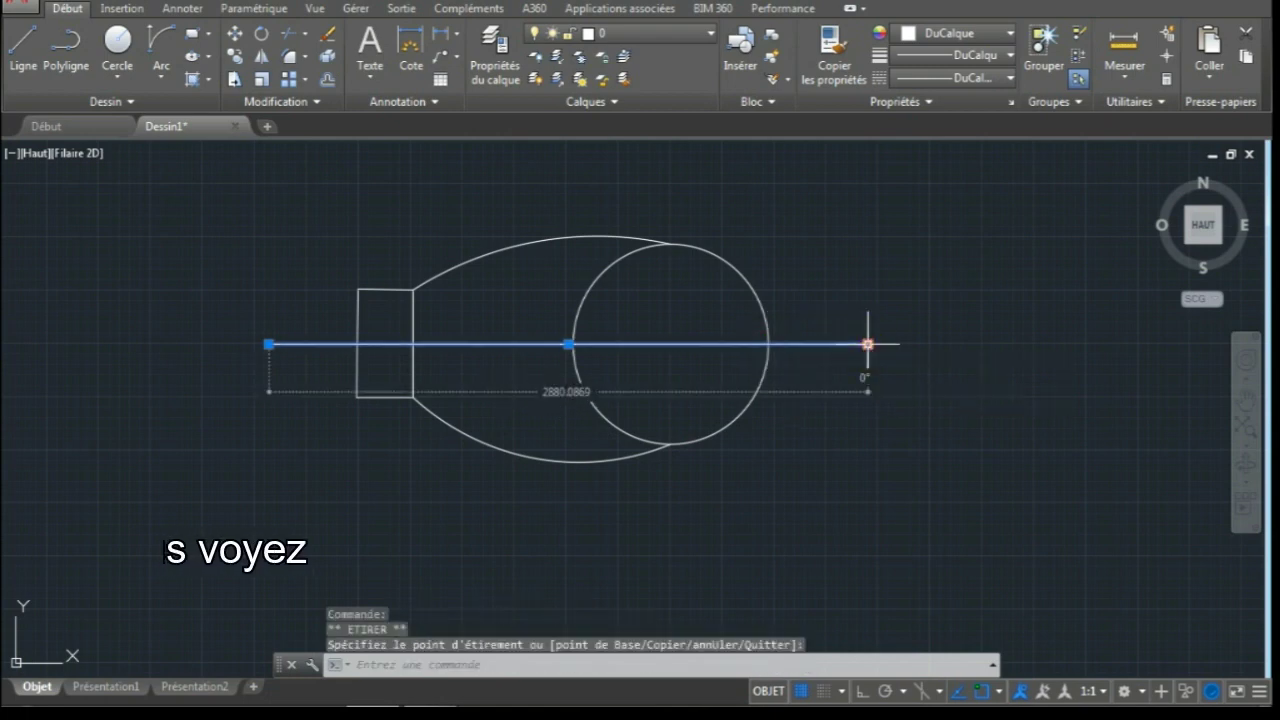
click(868, 344)
- Load the AXES (Centre) linetype into the drawing
click(1008, 78)
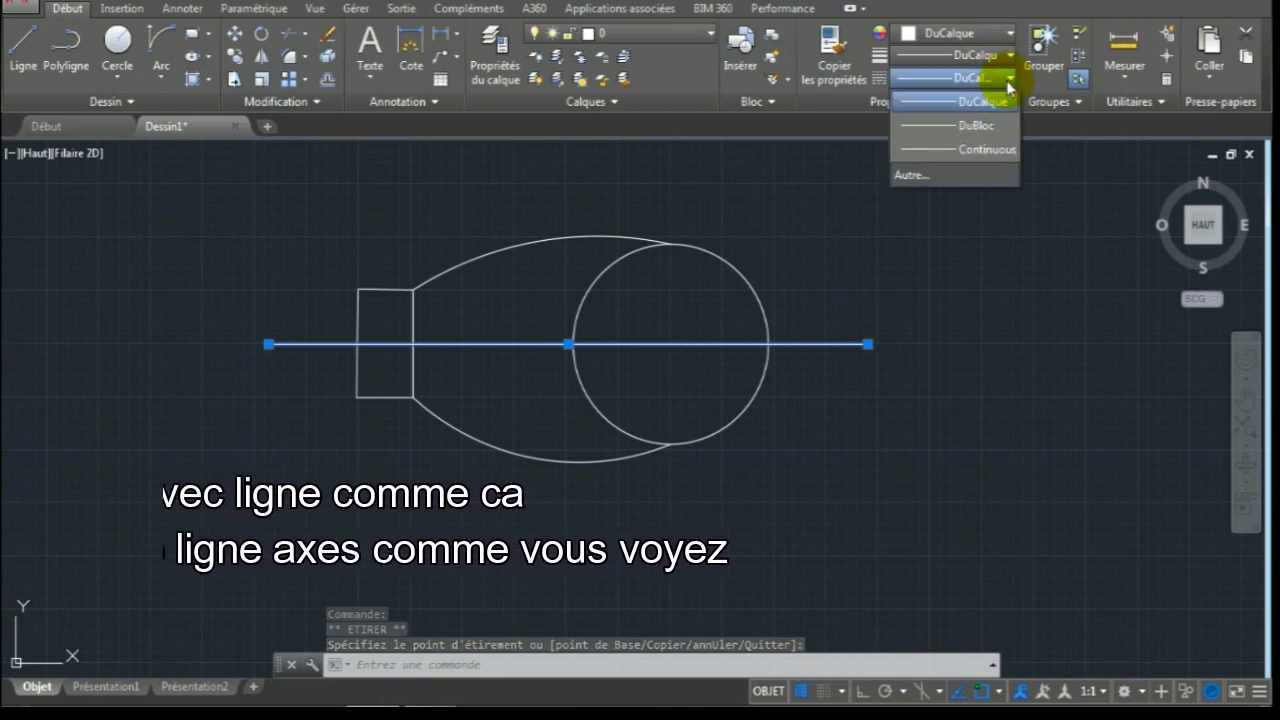
click(925, 180)
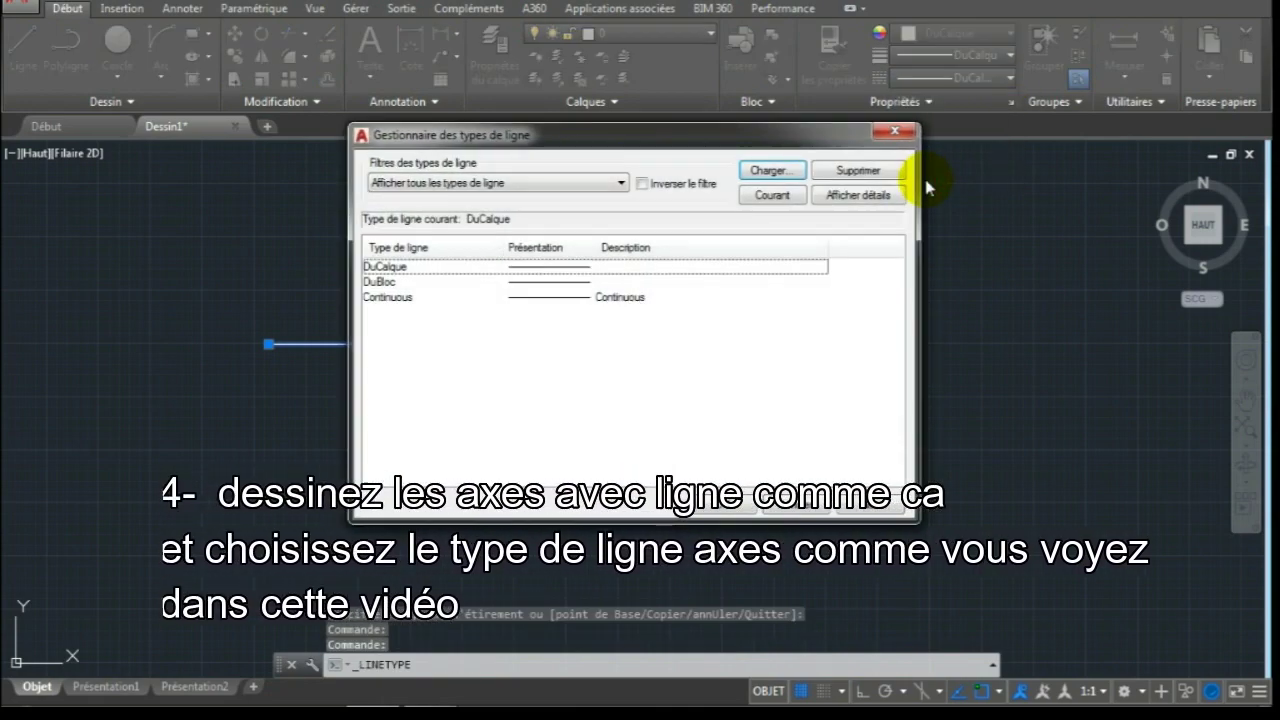
click(772, 170)
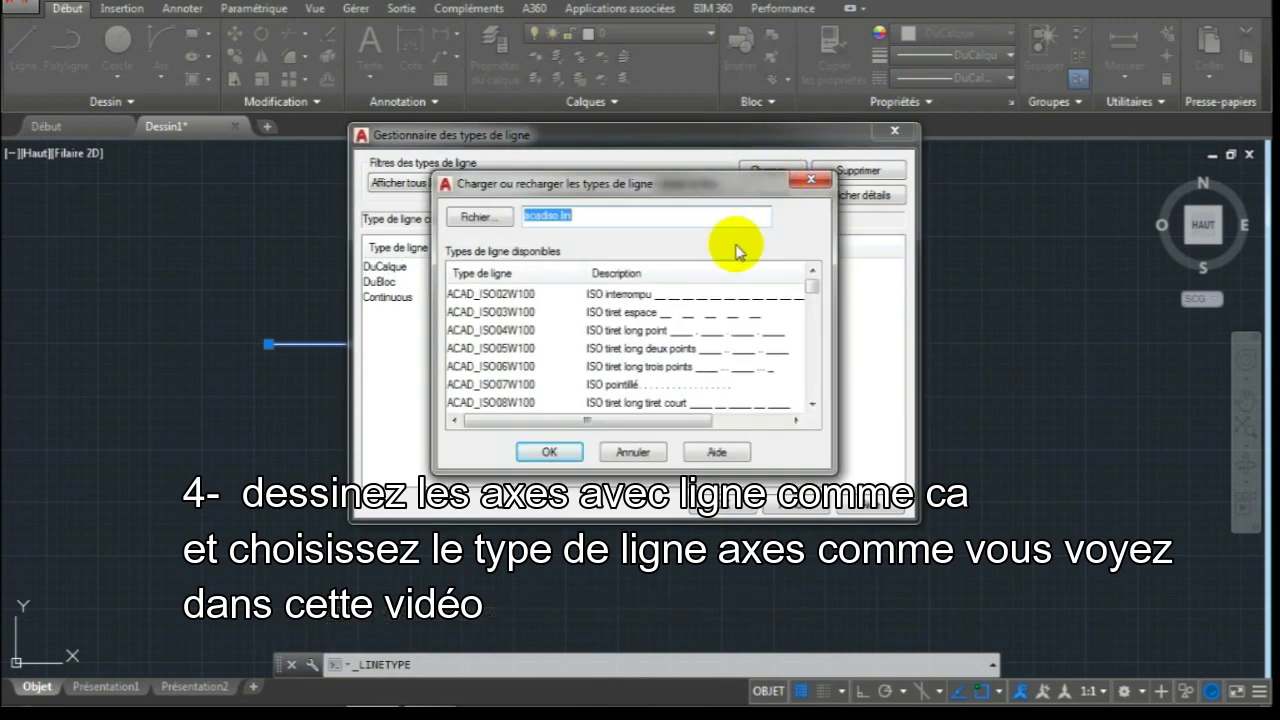
click(813, 404)
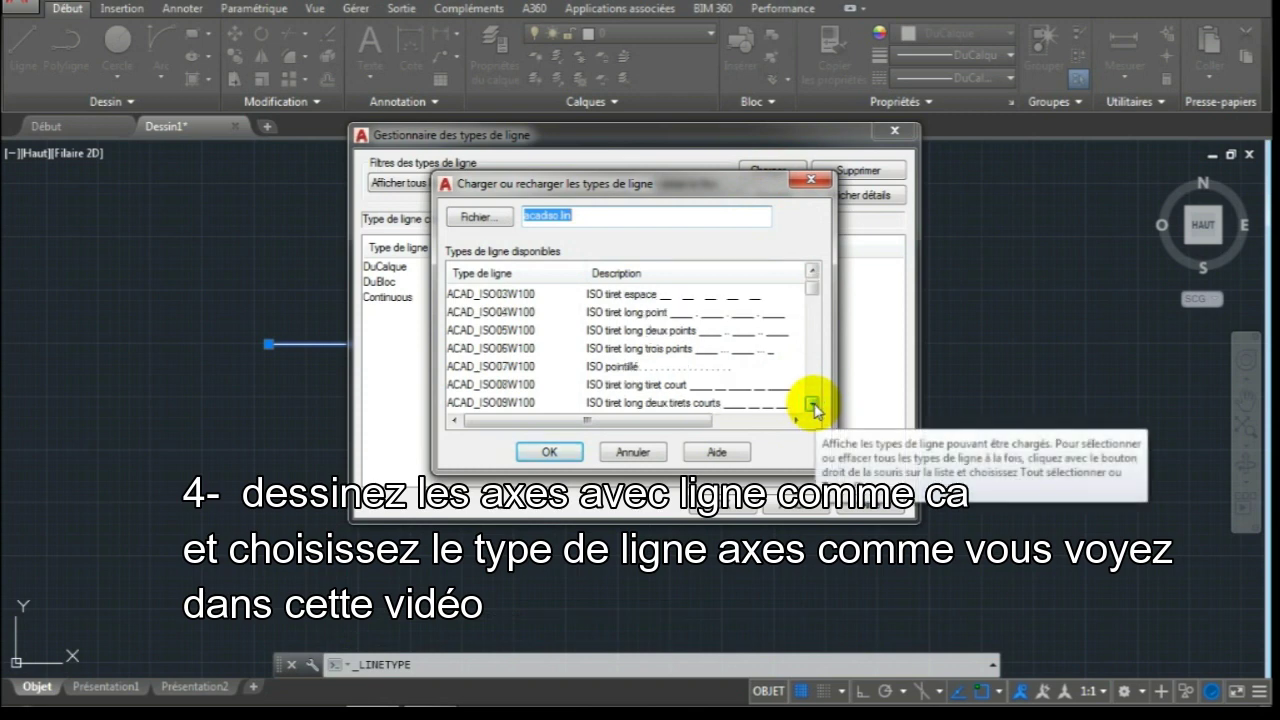
text(A)
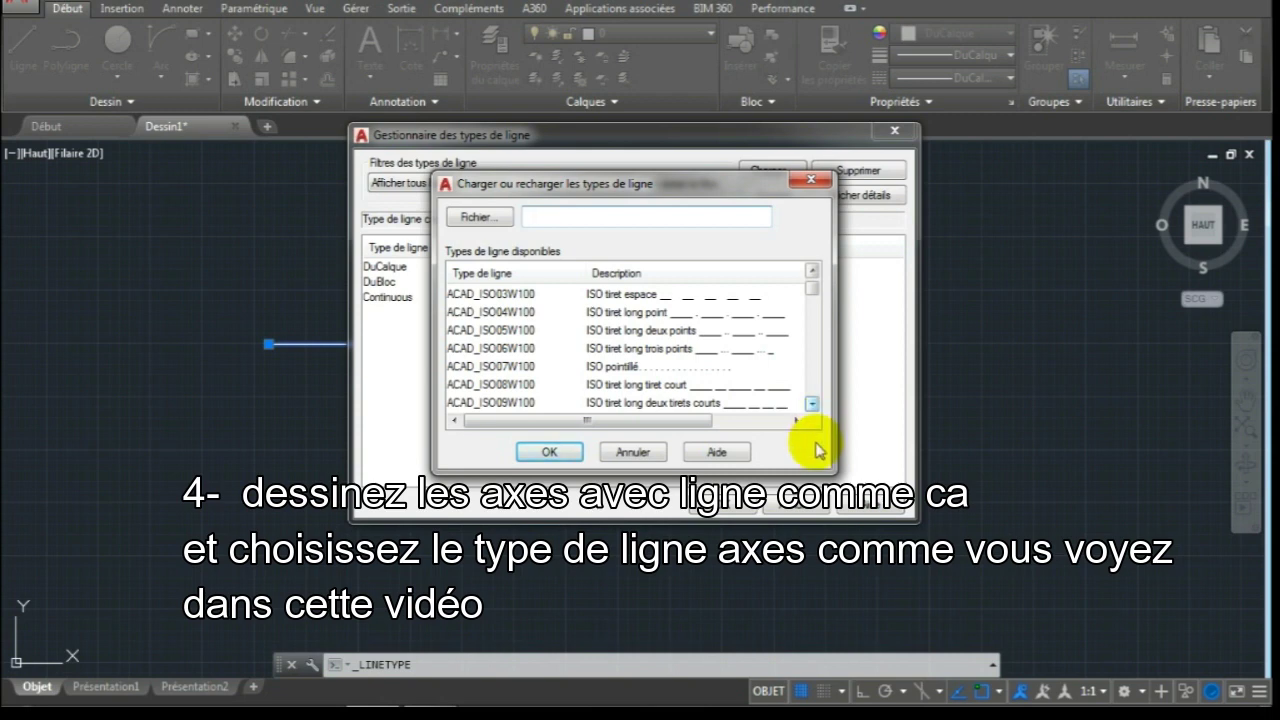
click(813, 404)
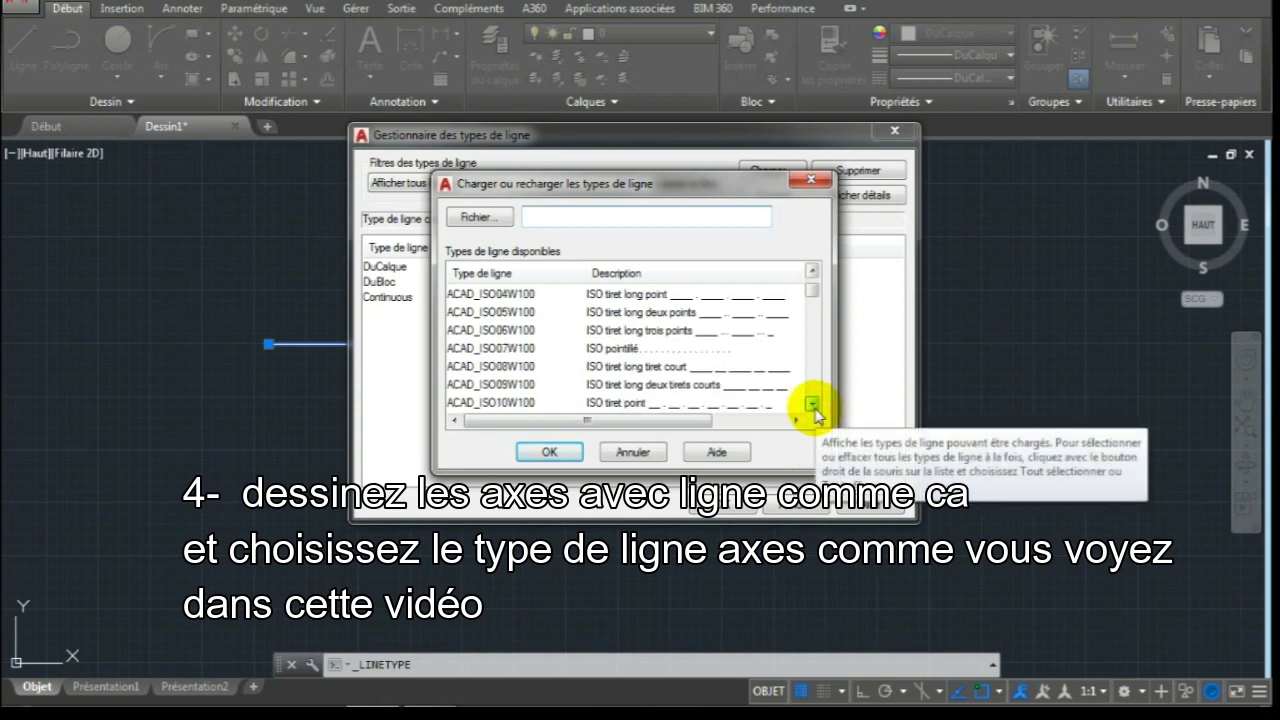
click(813, 404)
click(813, 404)
click(813, 404)
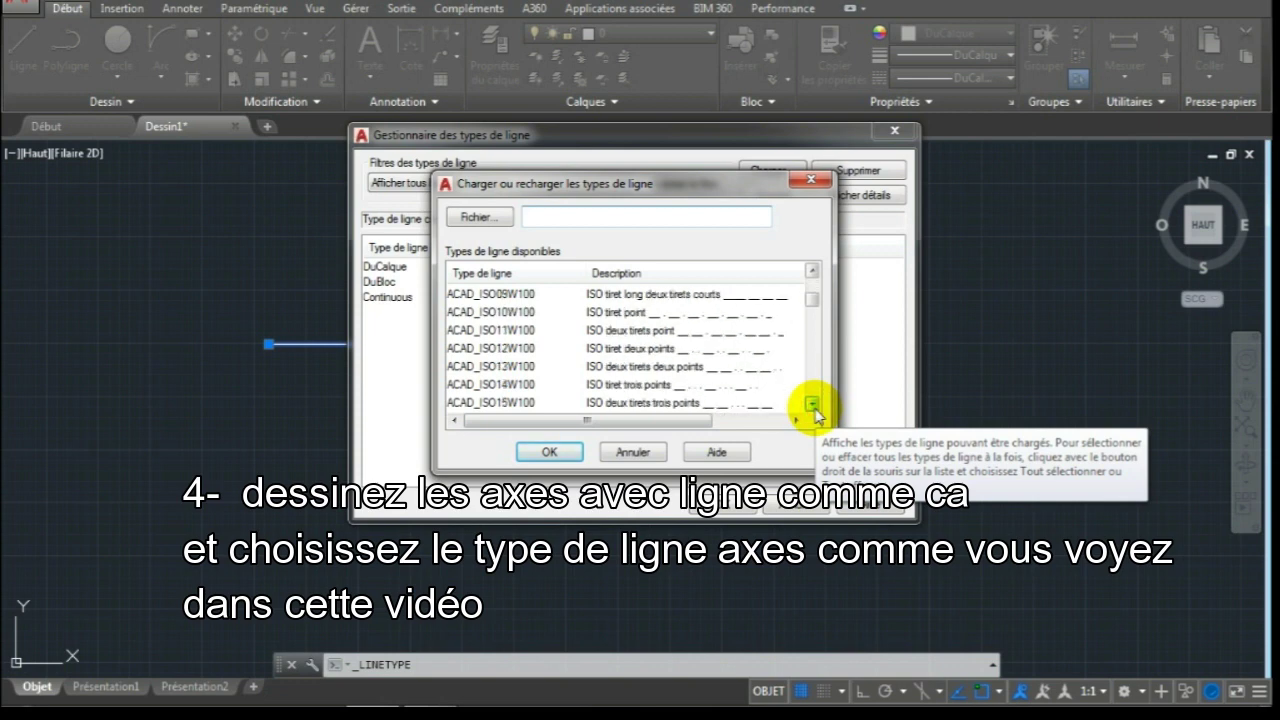
click(813, 404)
click(813, 404)
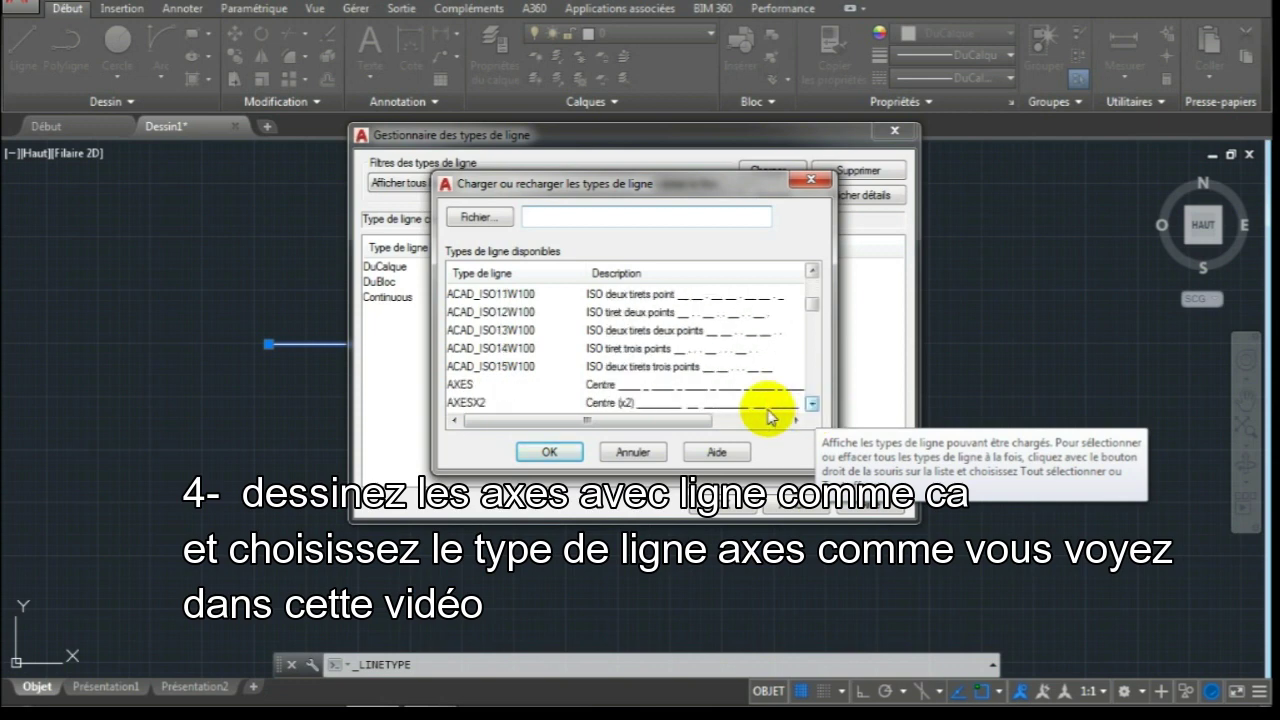
click(611, 388)
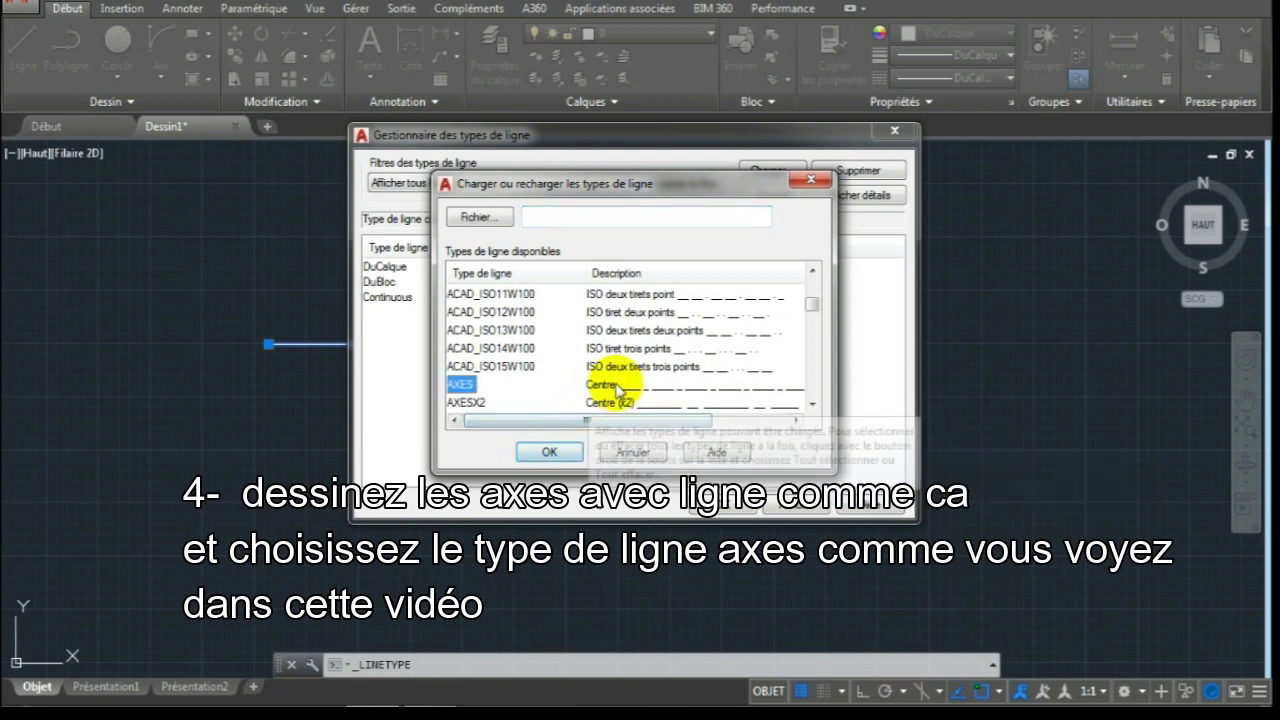
click(549, 452)
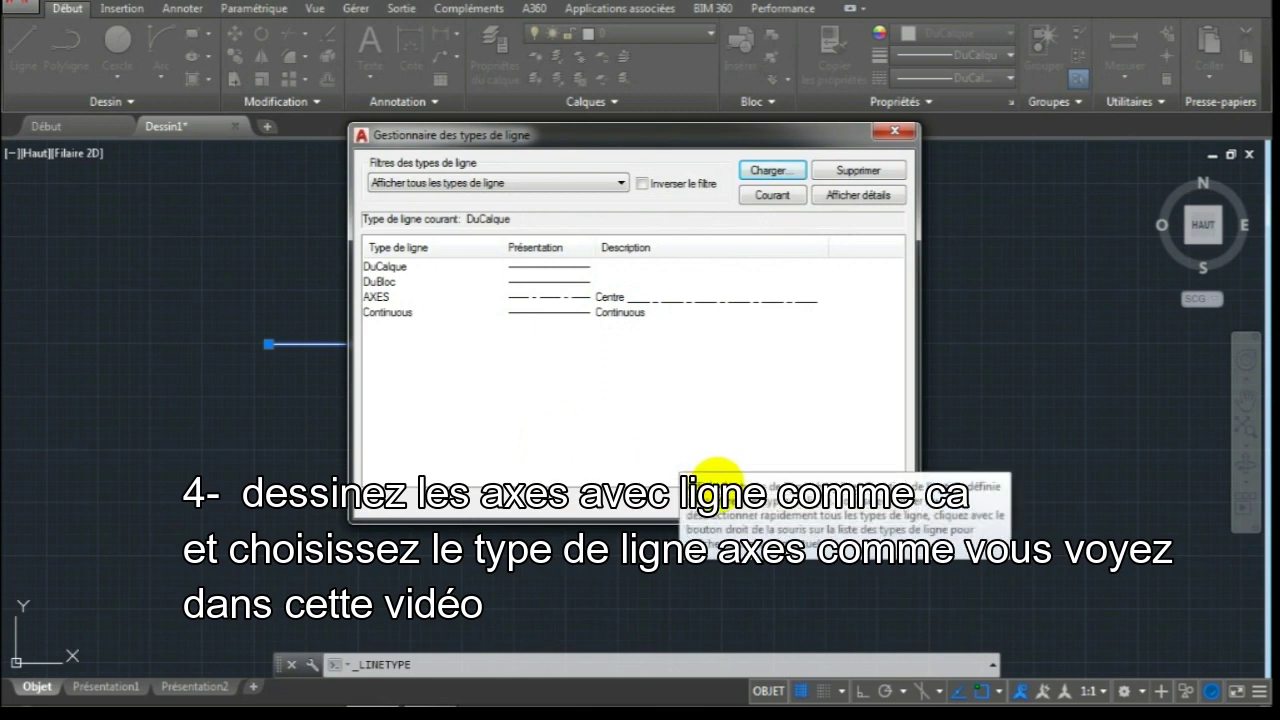
click(728, 508)
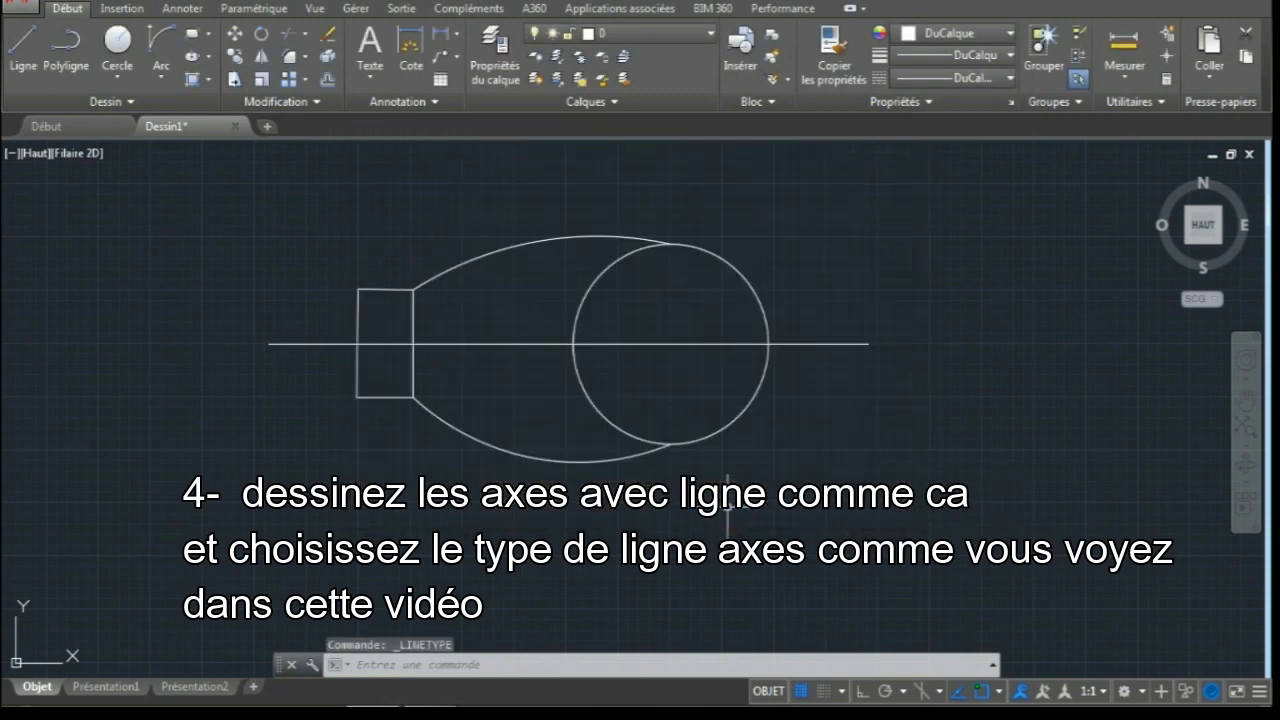
- Apply the AXES linetype to the horizontal axis line
click(690, 344)
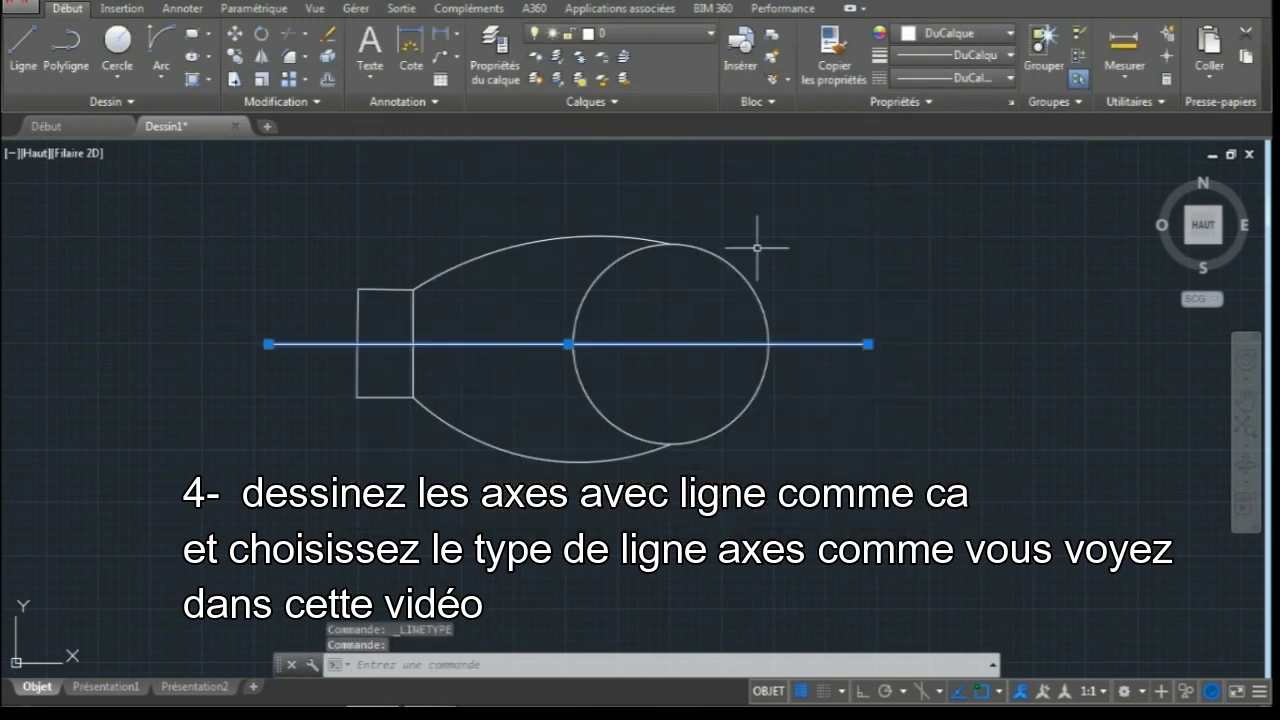
click(980, 77)
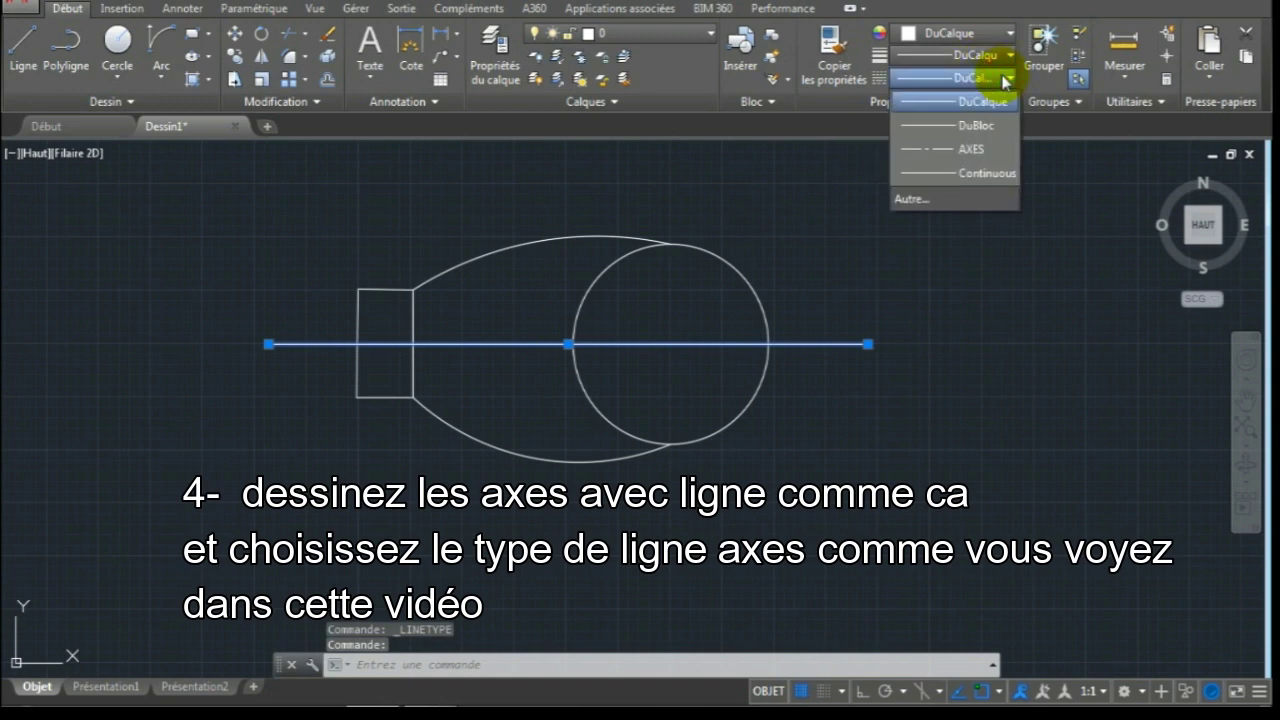
click(968, 150)
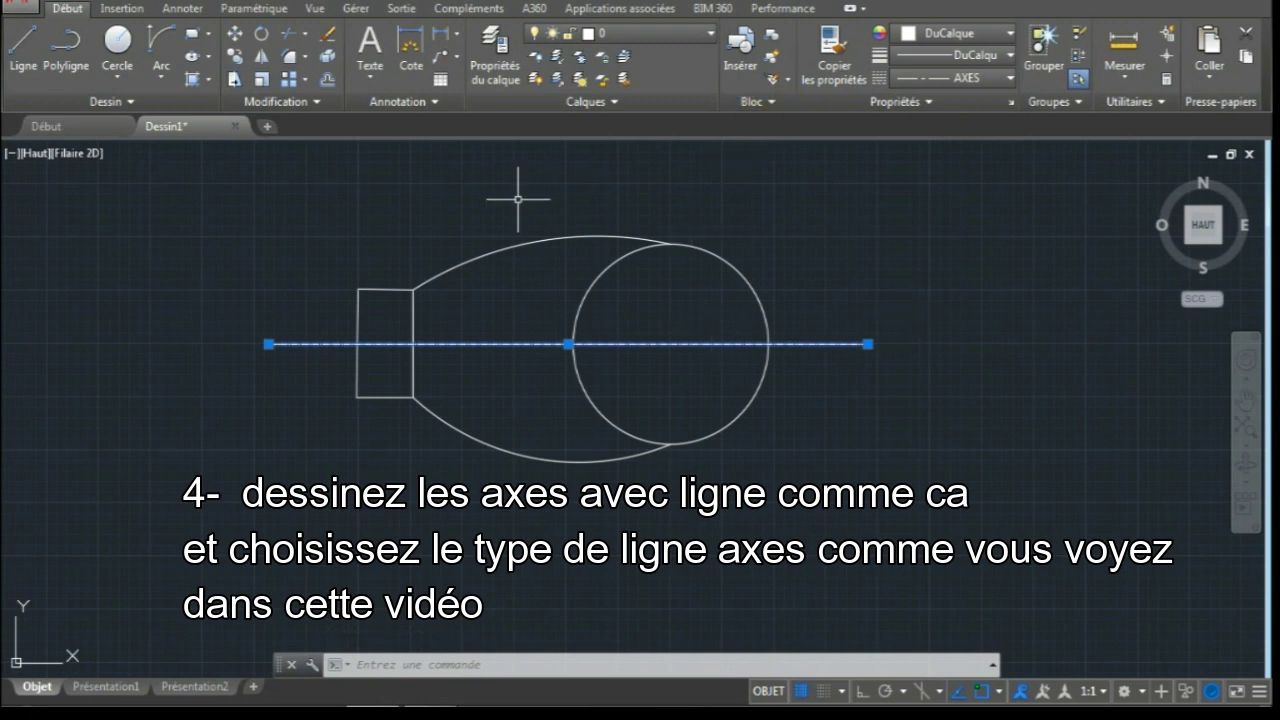
- Draw a vertical axis line through the circle's centre, from a point above the circle to a point below it
click(23, 45)
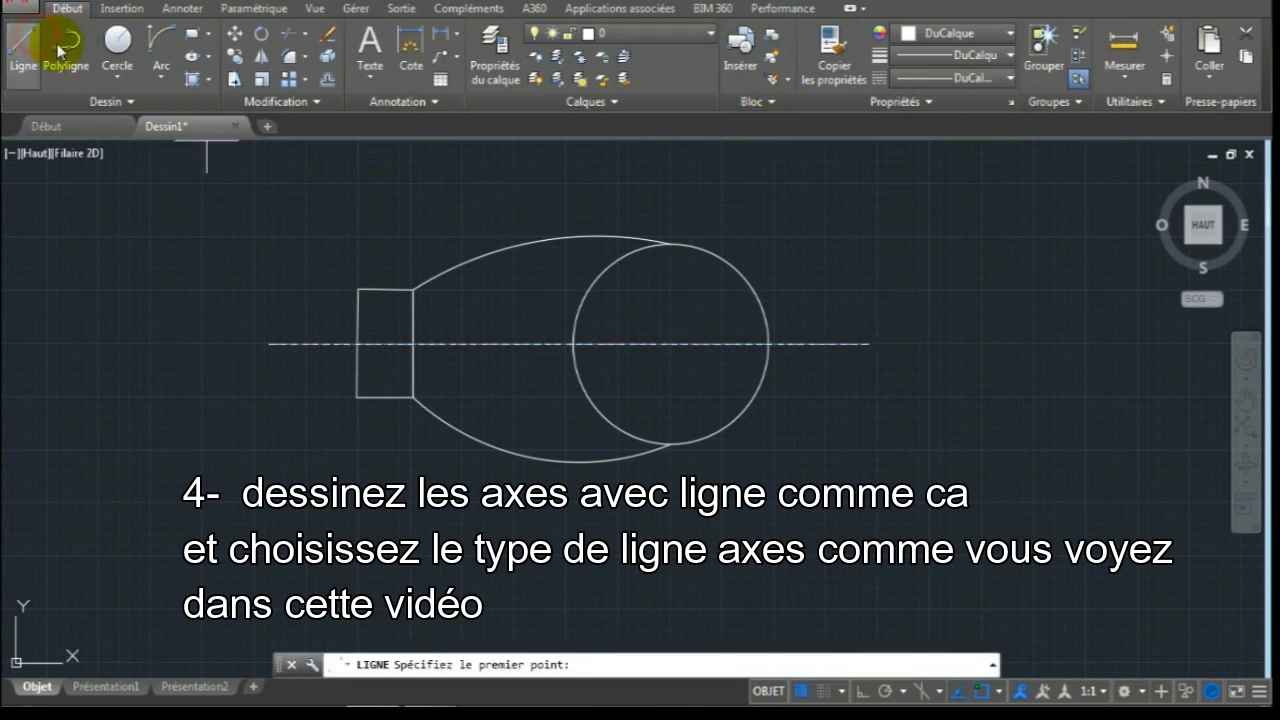
click(670, 199)
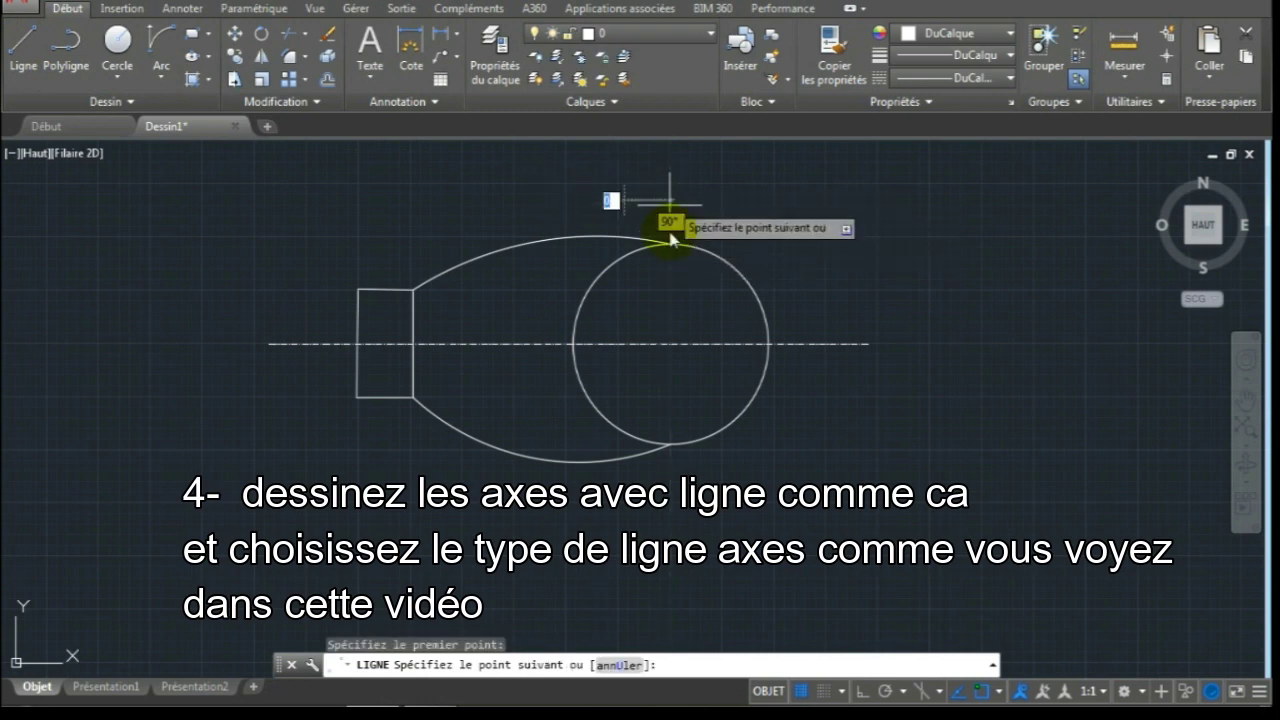
click(670, 522)
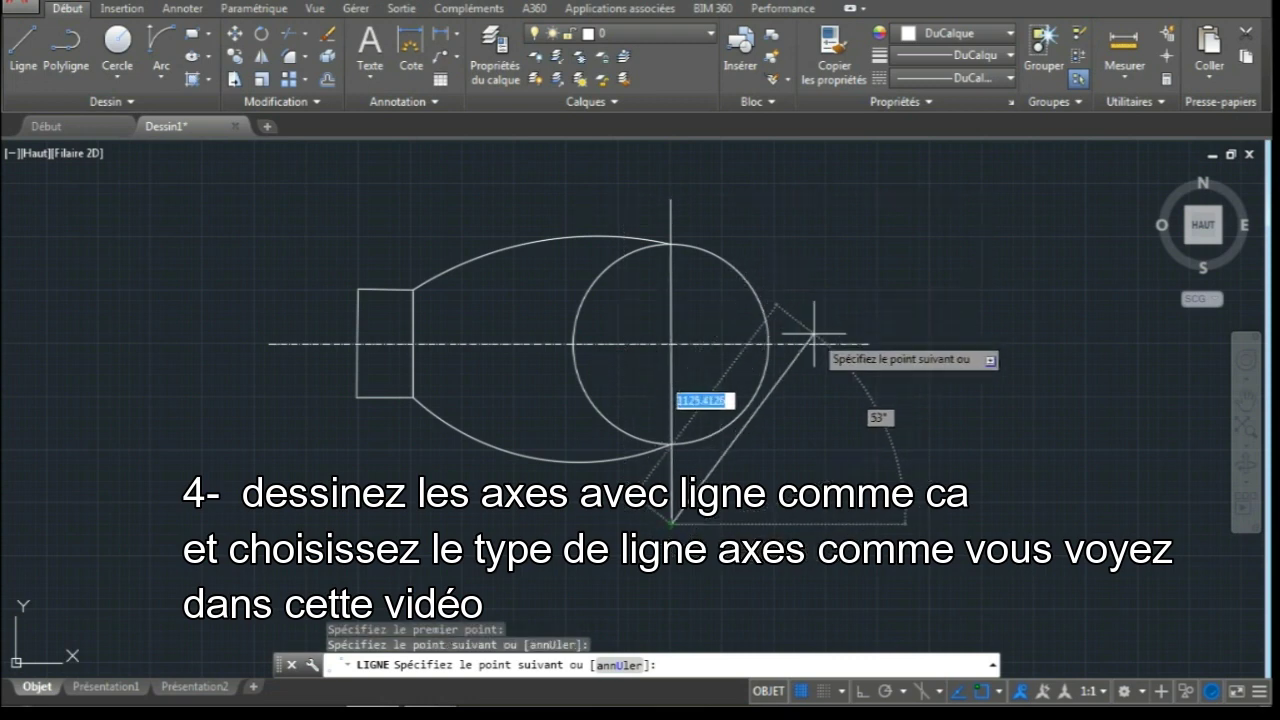
key(Escape)
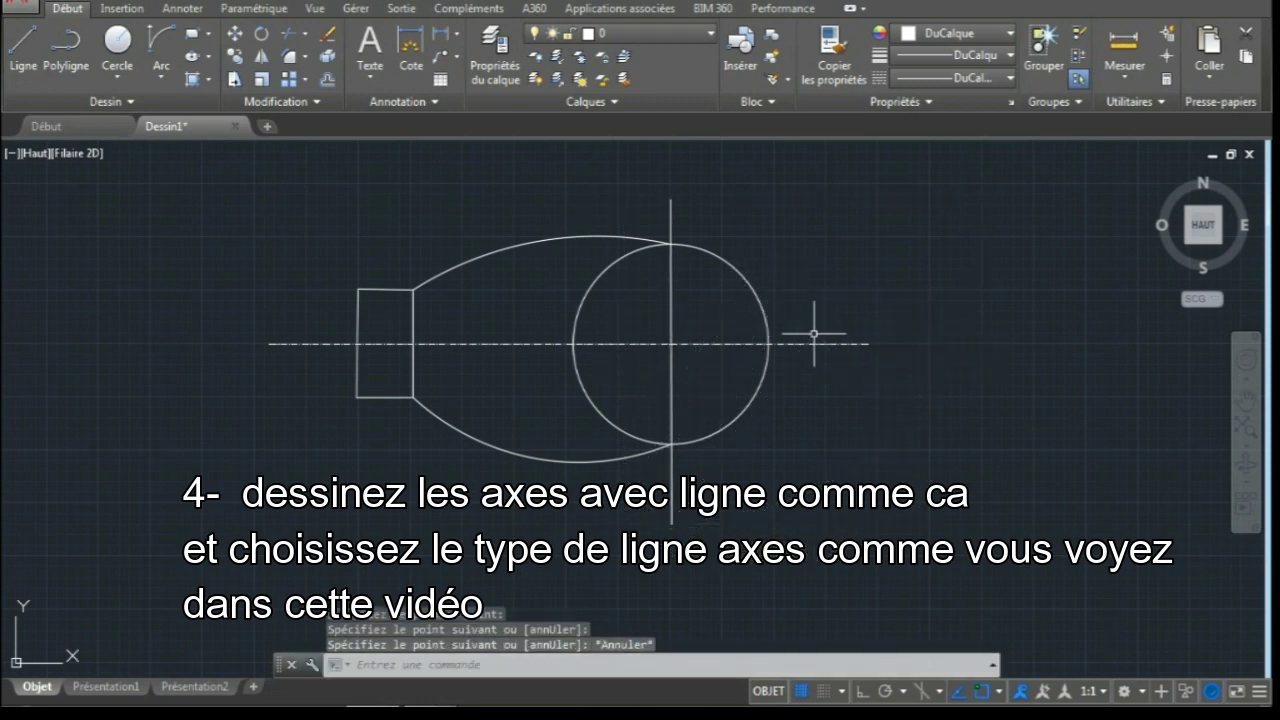
- Set the current linetype to AXES and apply it to the vertical axis line through the circle
click(1008, 80)
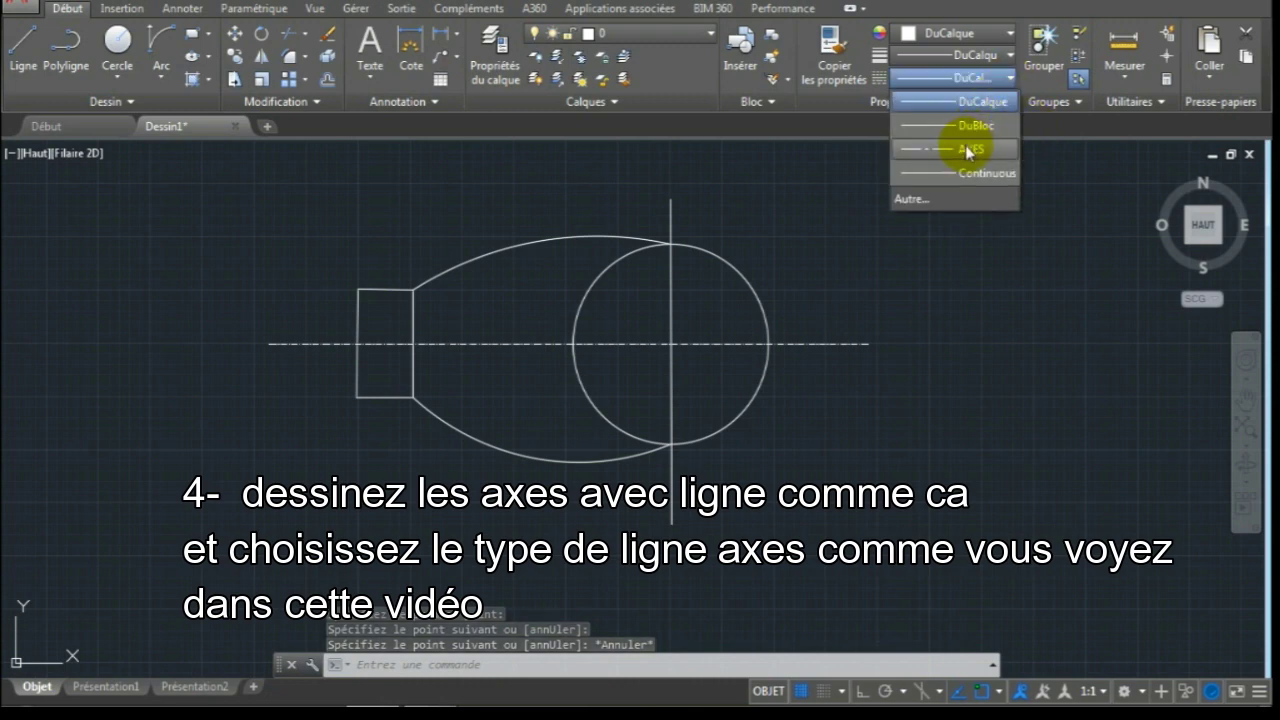
click(966, 150)
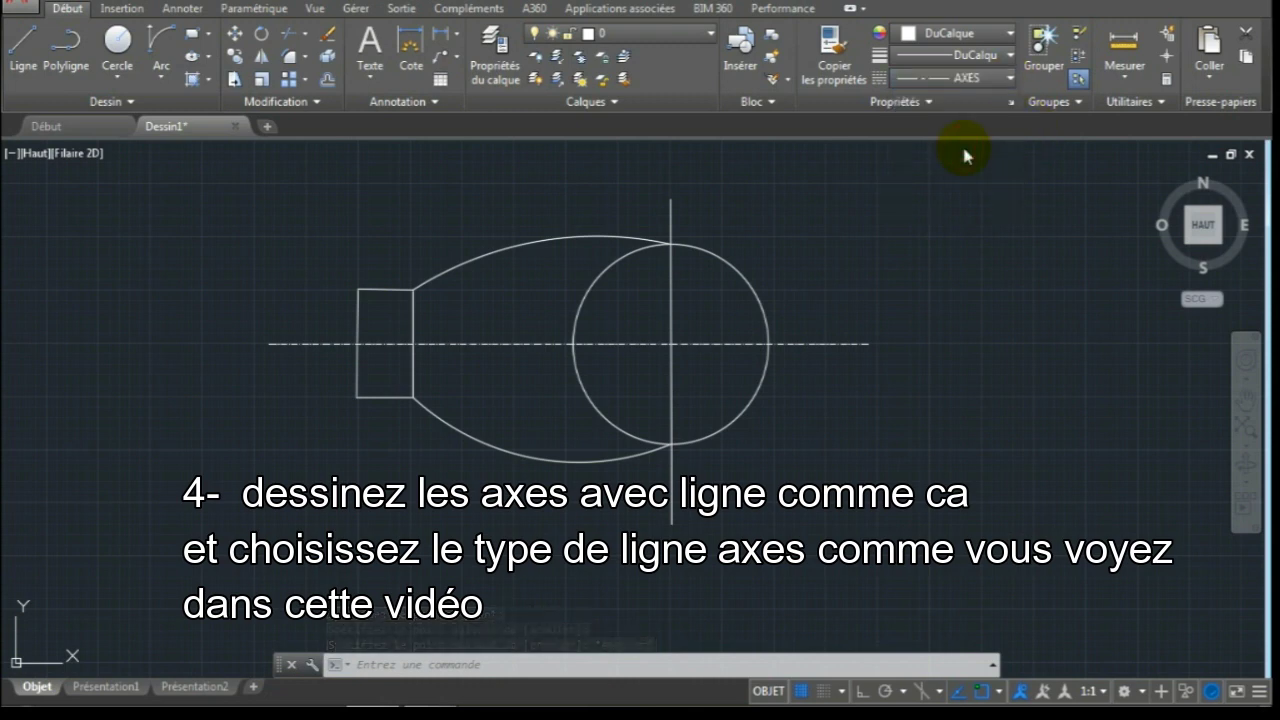
click(670, 240)
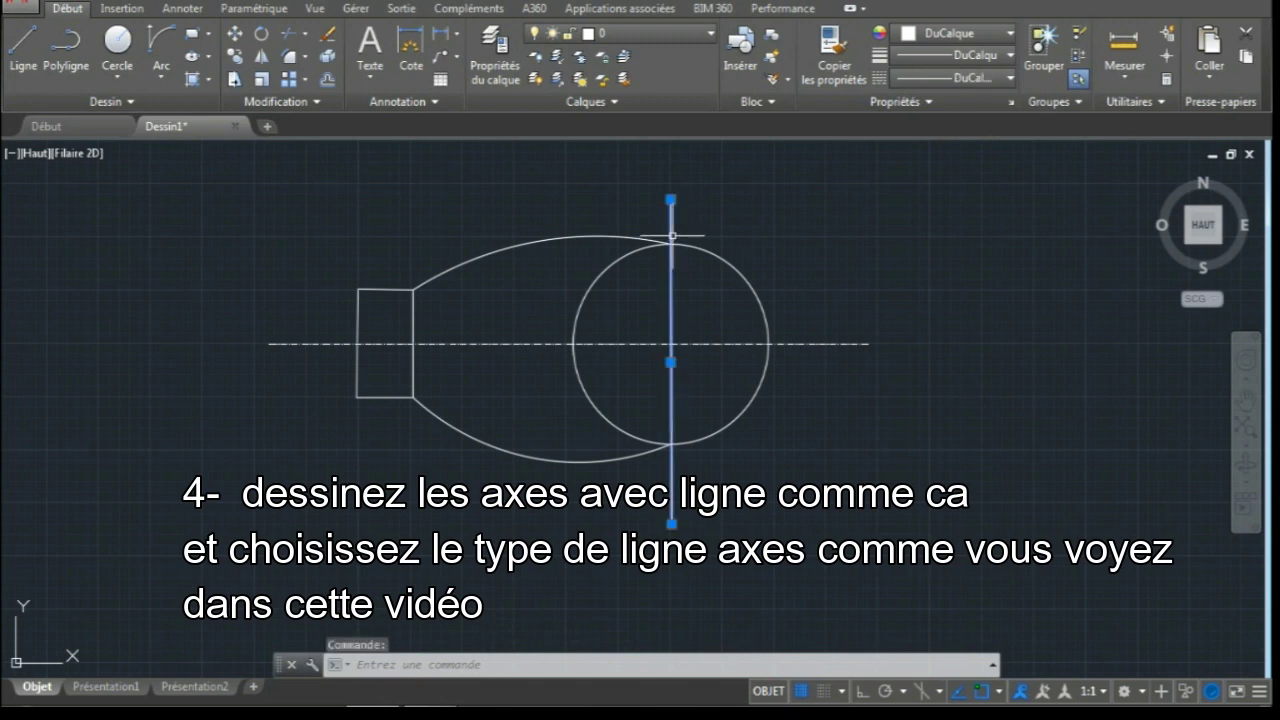
click(1008, 80)
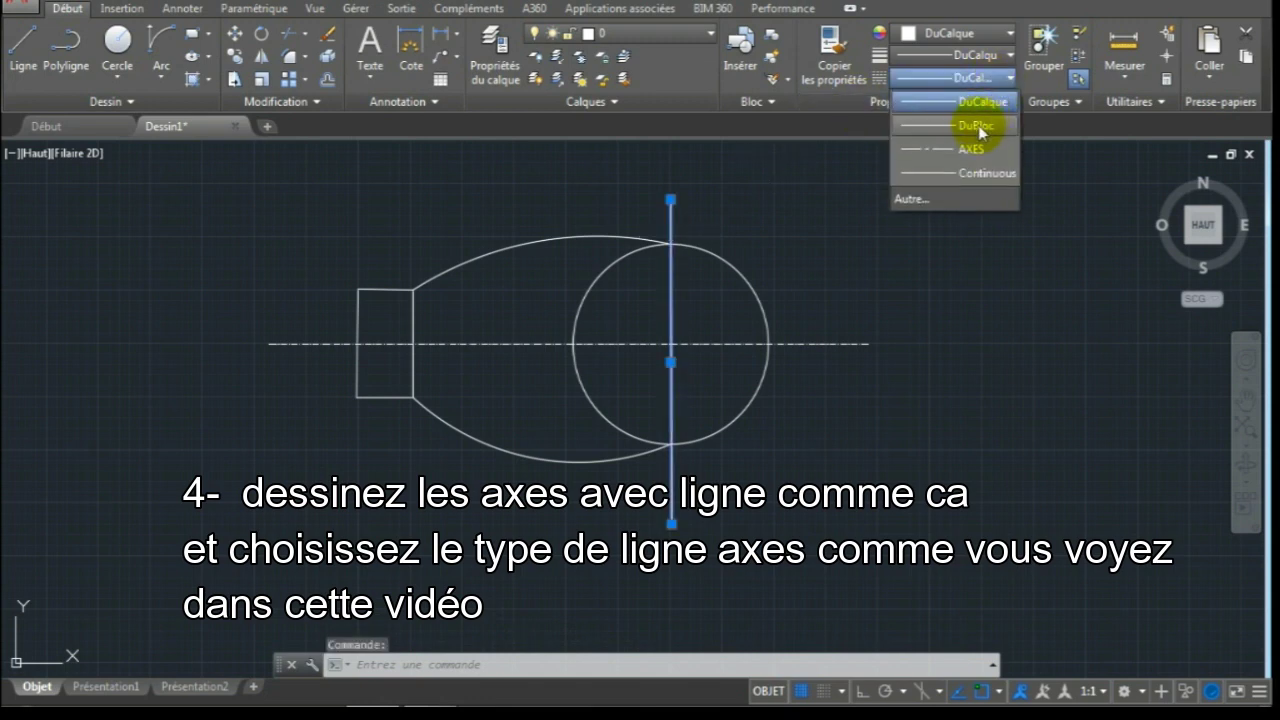
click(968, 150)
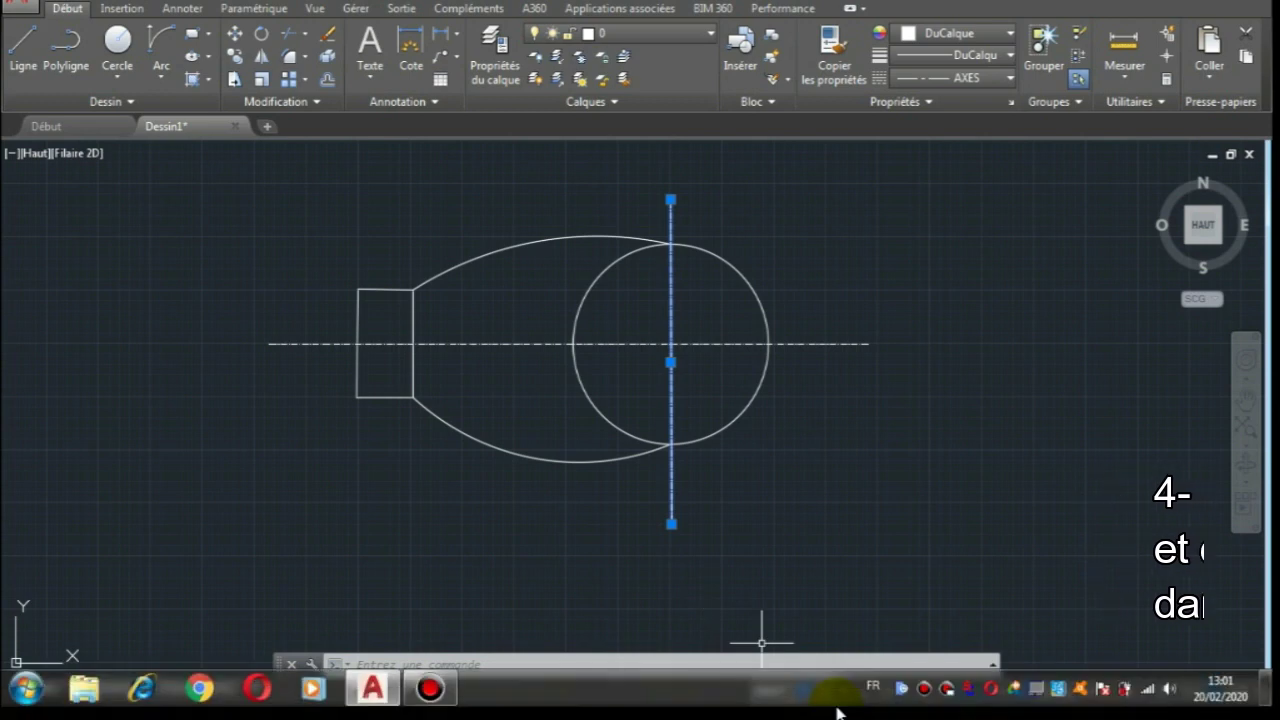
key(Escape)
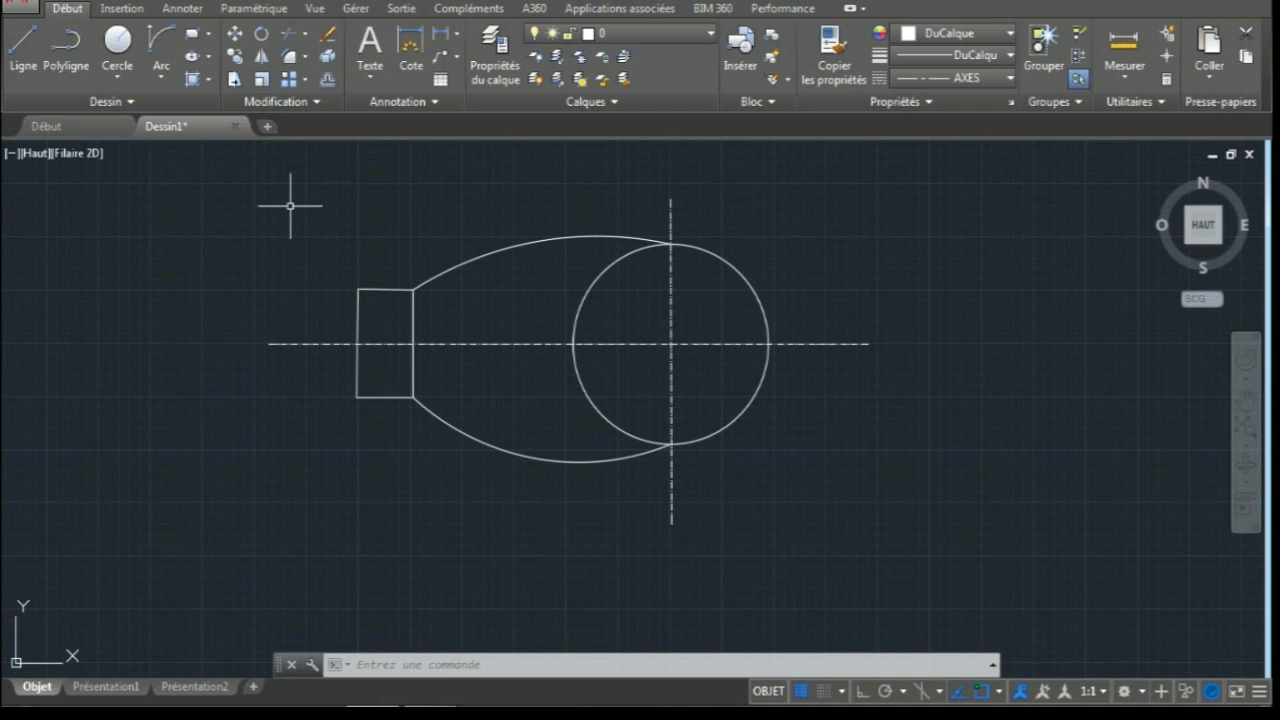
- Start a second circle with the centre-radius method
click(117, 67)
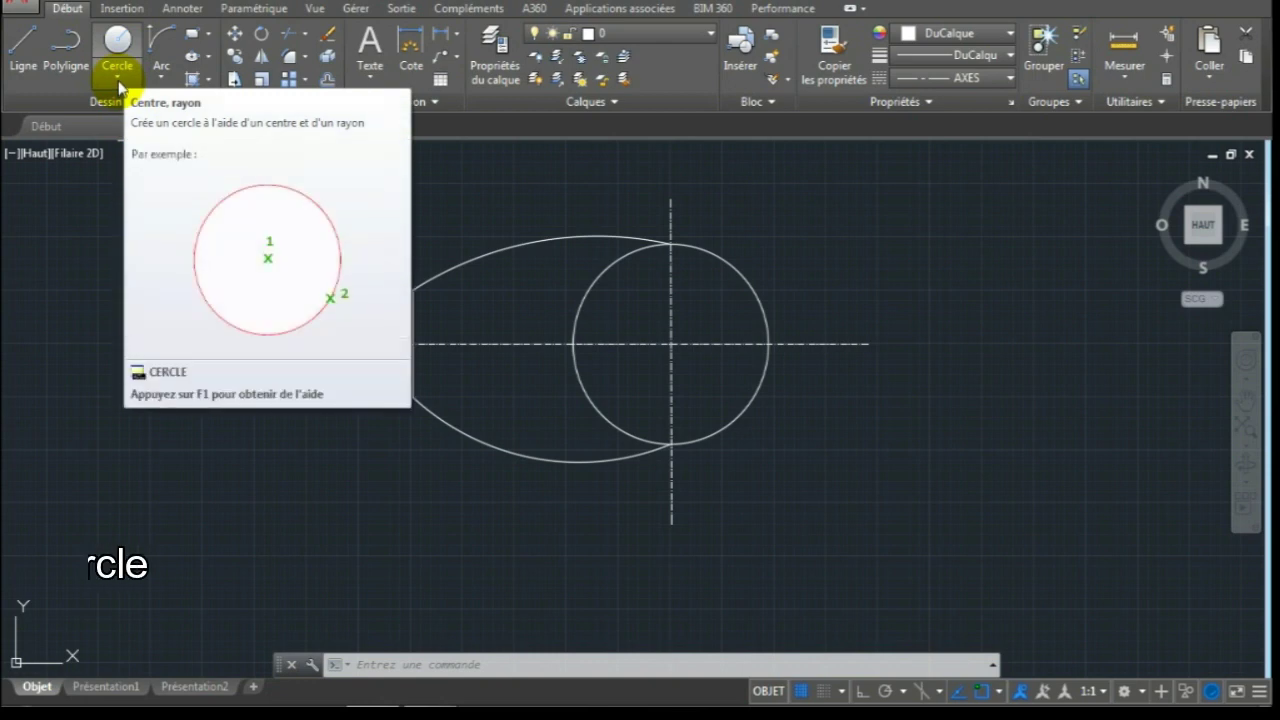
click(117, 78)
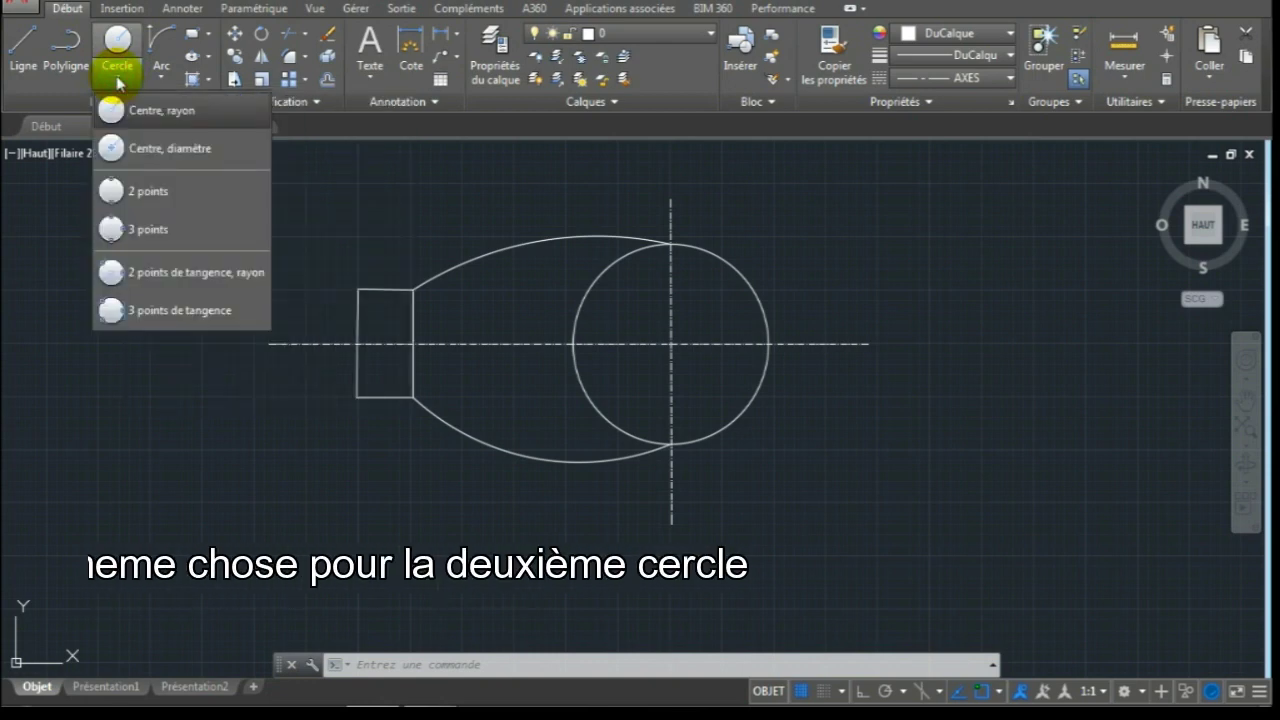
click(129, 112)
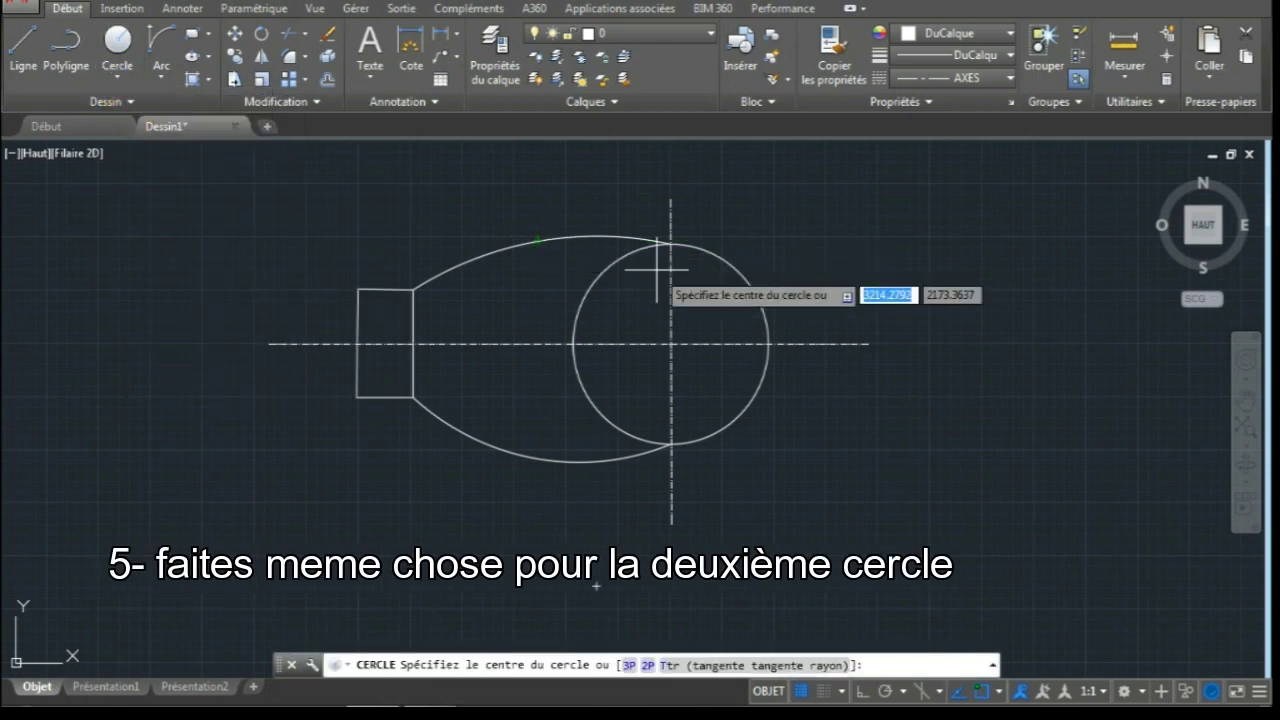